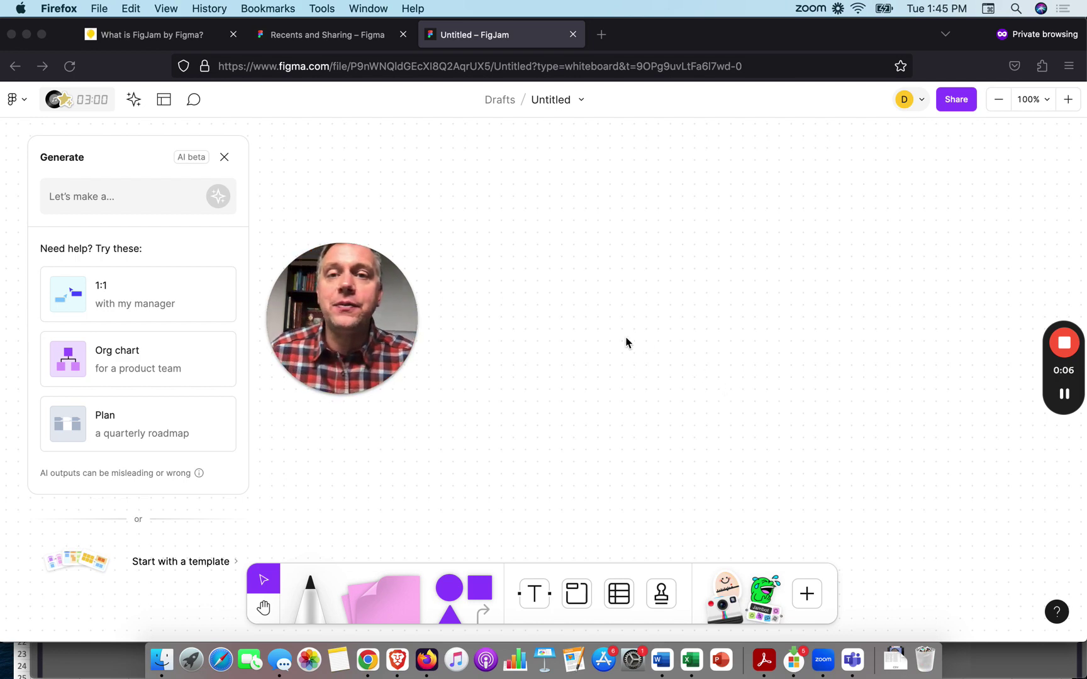
left_click_drag(436, 312, 1056, 226)
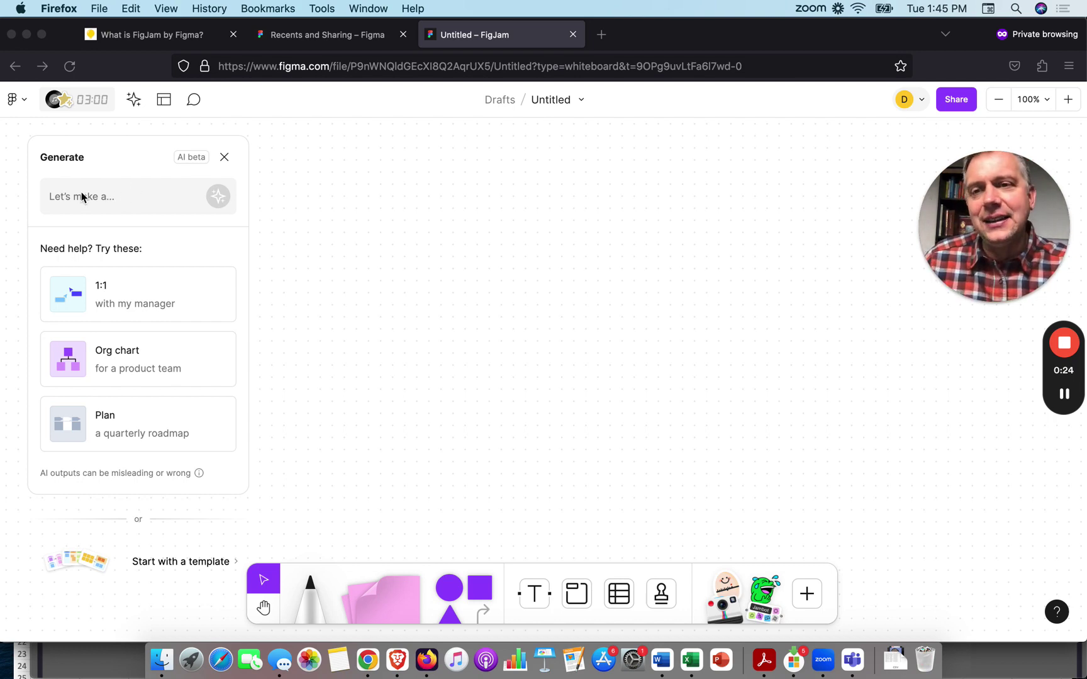
Generate an AI brainstorm board that includes an ice breaker and next steps, and close the generator.
left_click(162, 197)
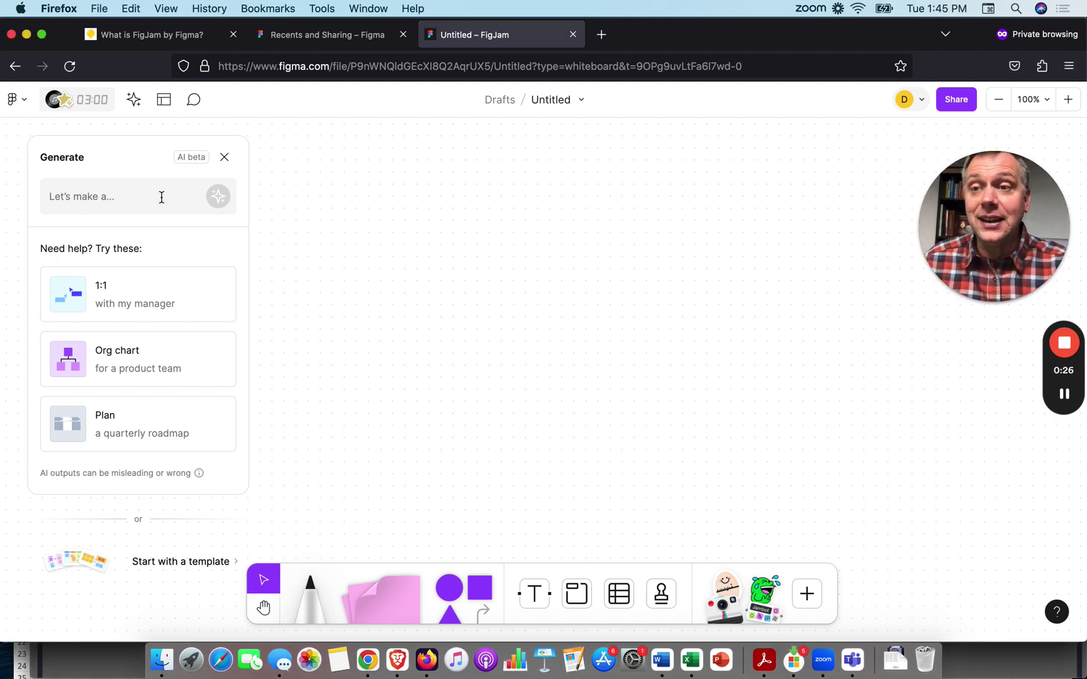
left_click(126, 198)
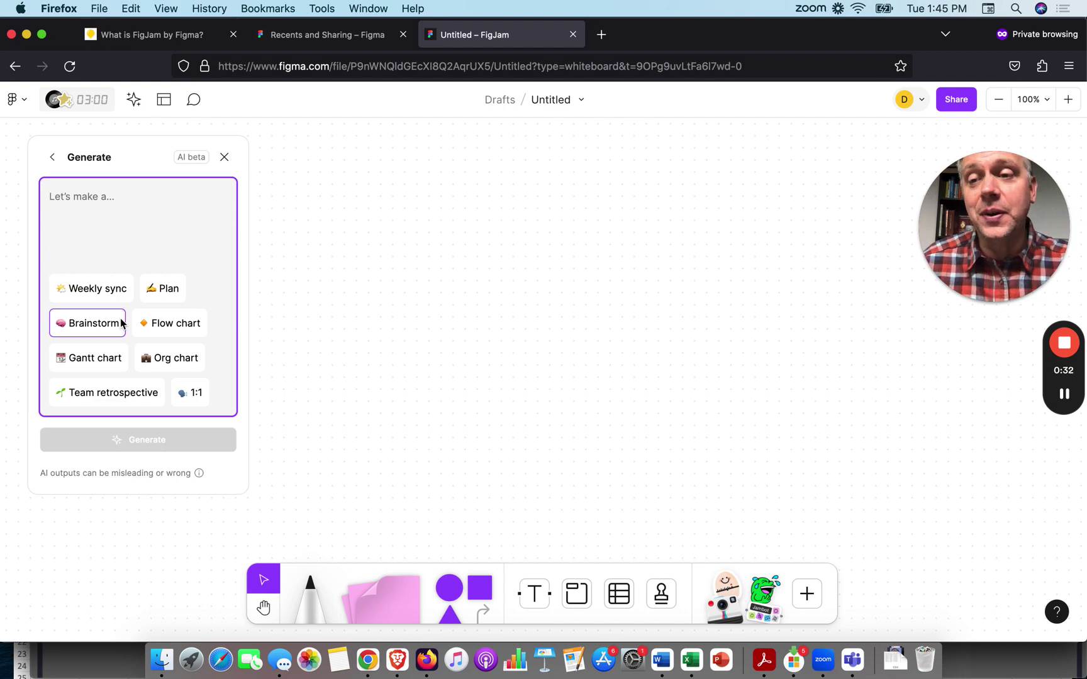
left_click(91, 328)
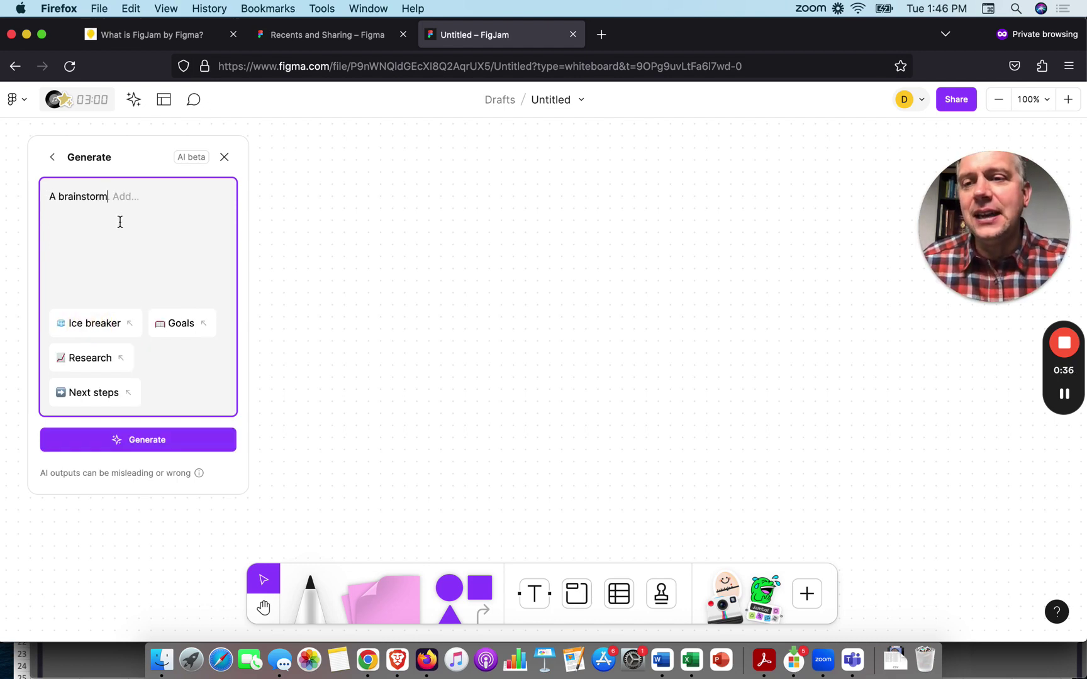
left_click(85, 325)
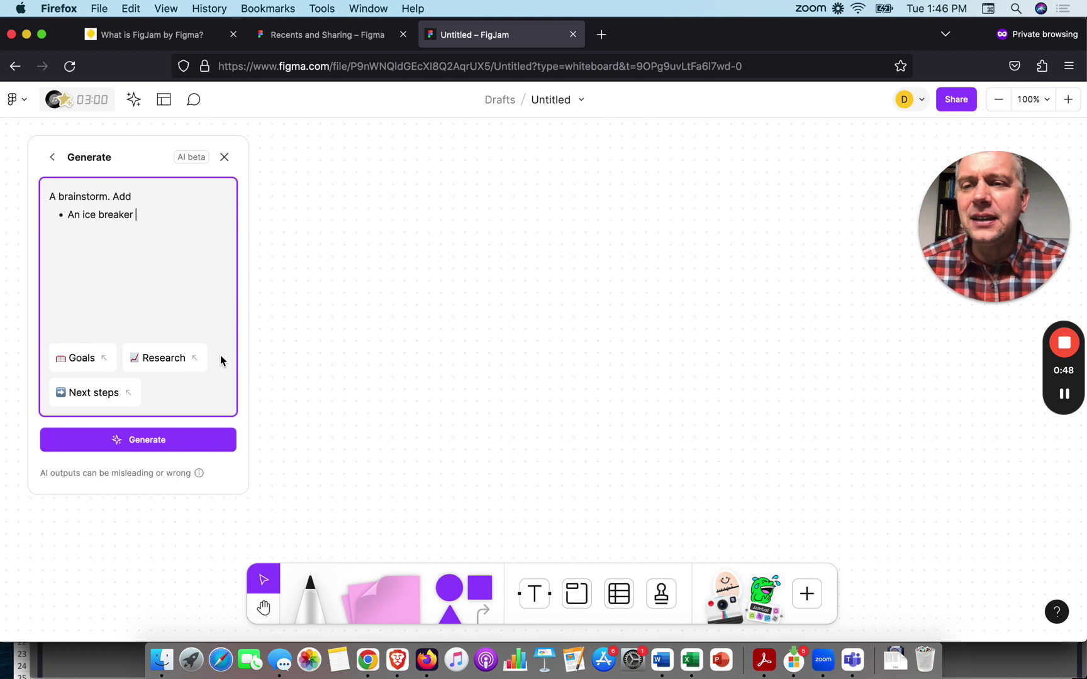
left_click(76, 394)
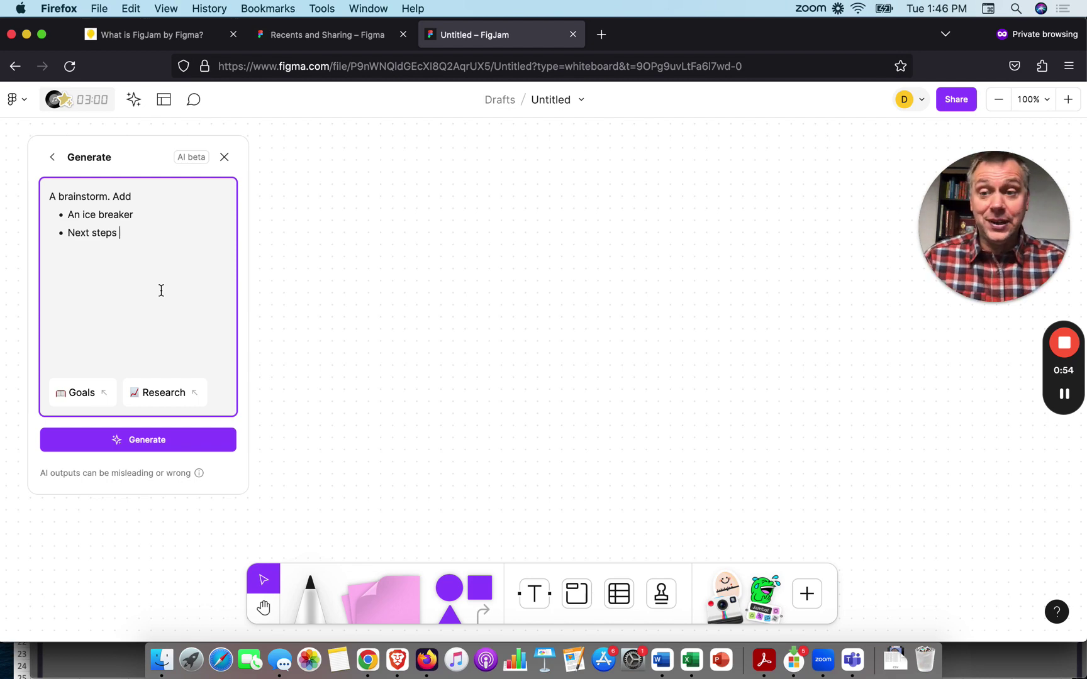
left_click(136, 440)
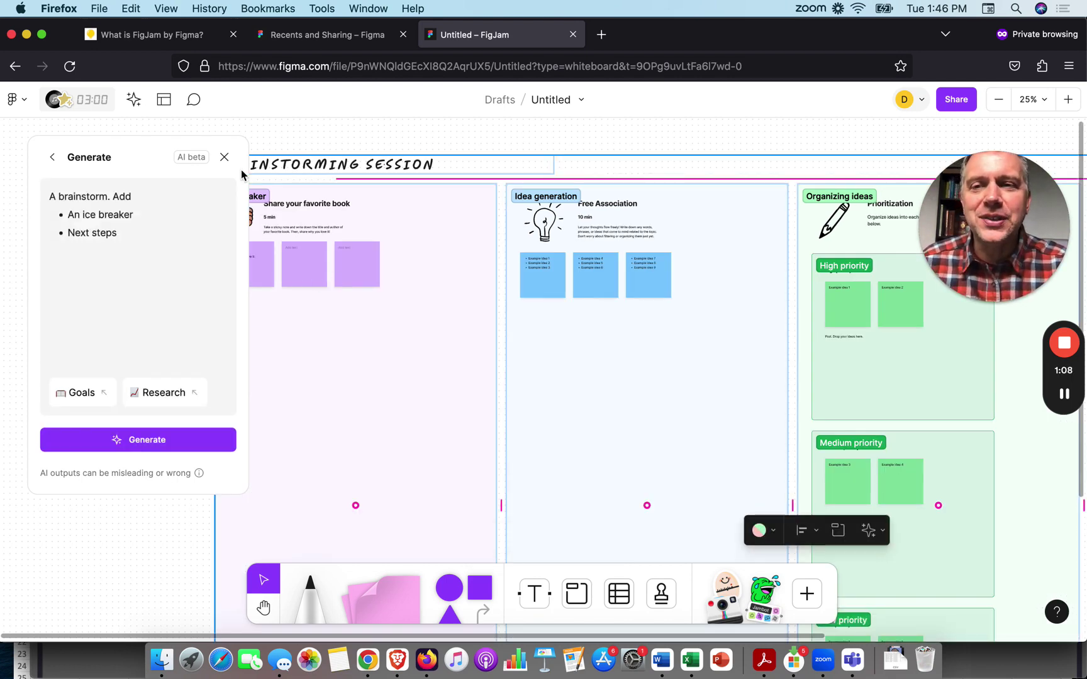
left_click(224, 158)
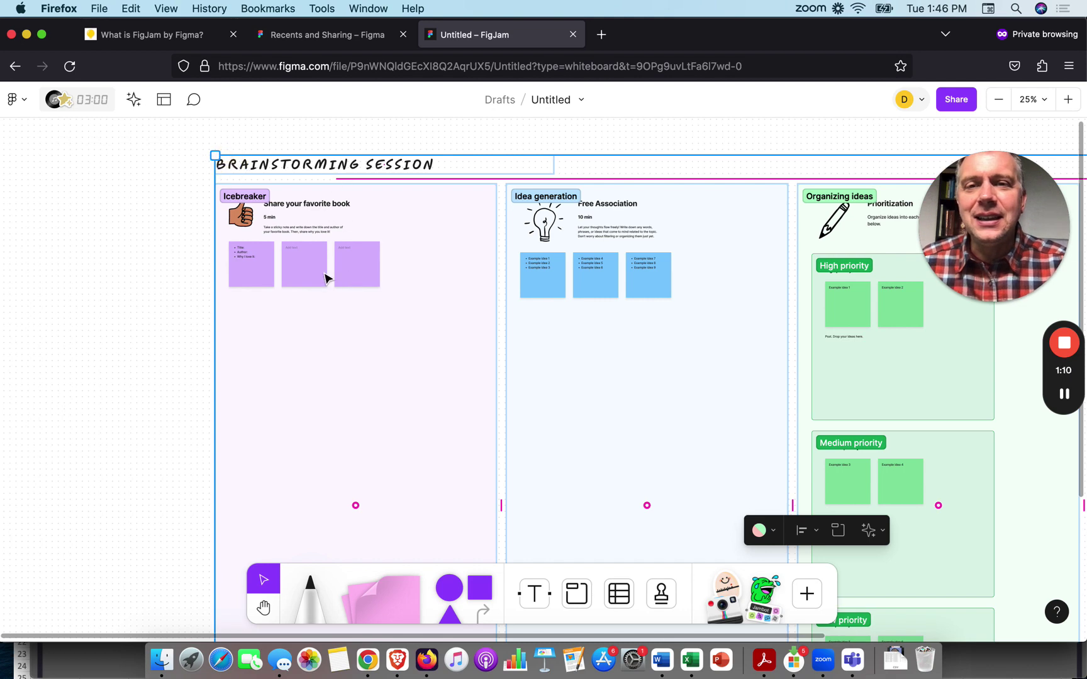
Deselect the generated board and examine the Icebreaker section with its instructions and sticky notes.
scroll(326, 278, "right", 2)
scroll(326, 278, "right", 4)
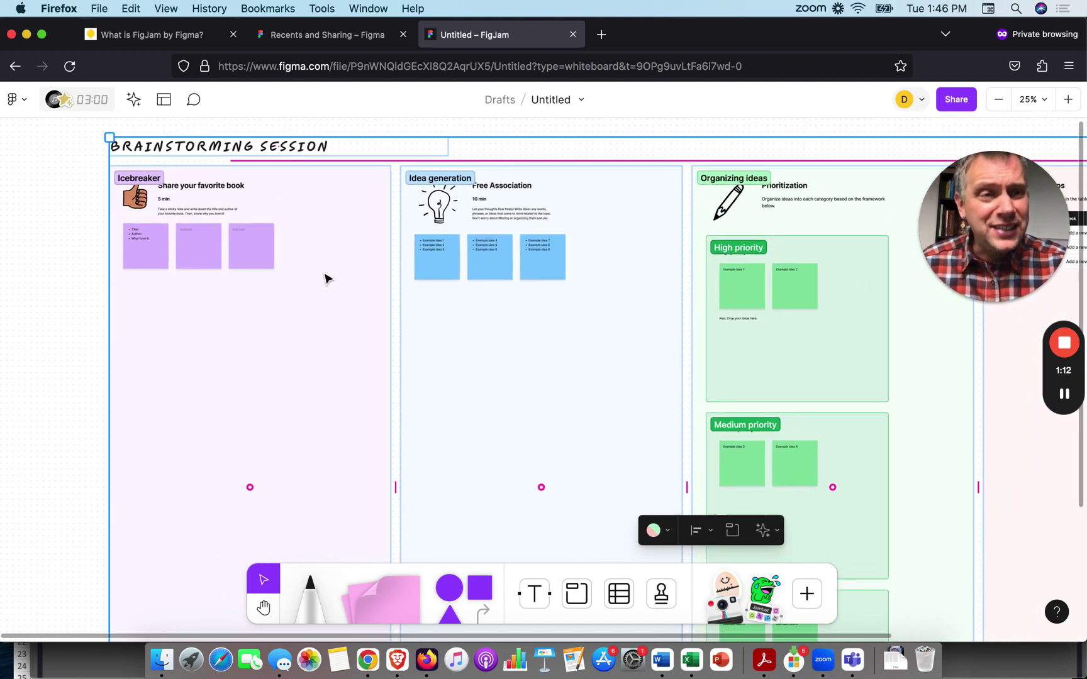
left_click(63, 269)
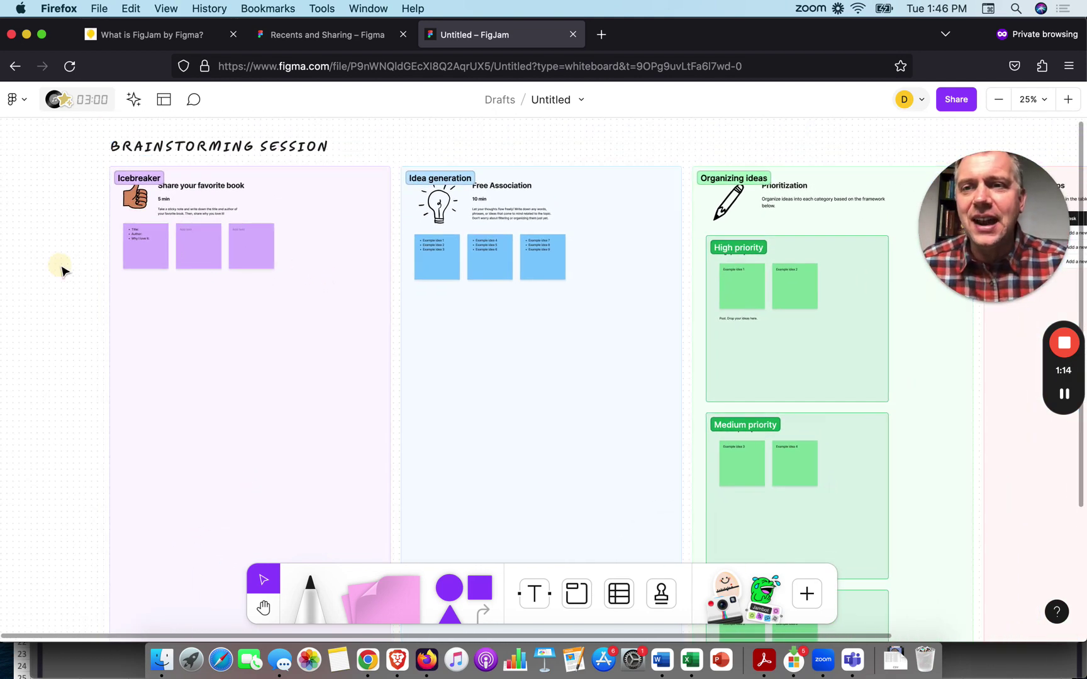
scroll(214, 202, "up", 5)
scroll(214, 203, "up", 3)
scroll(215, 203, "left", 4)
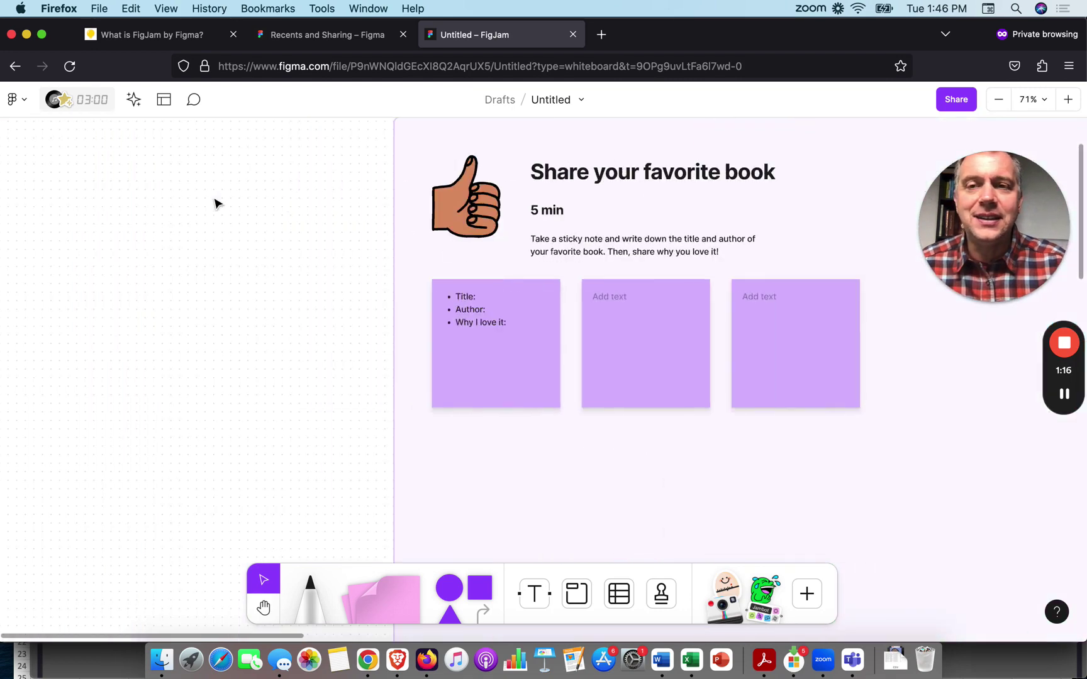
scroll(215, 203, "right", 6)
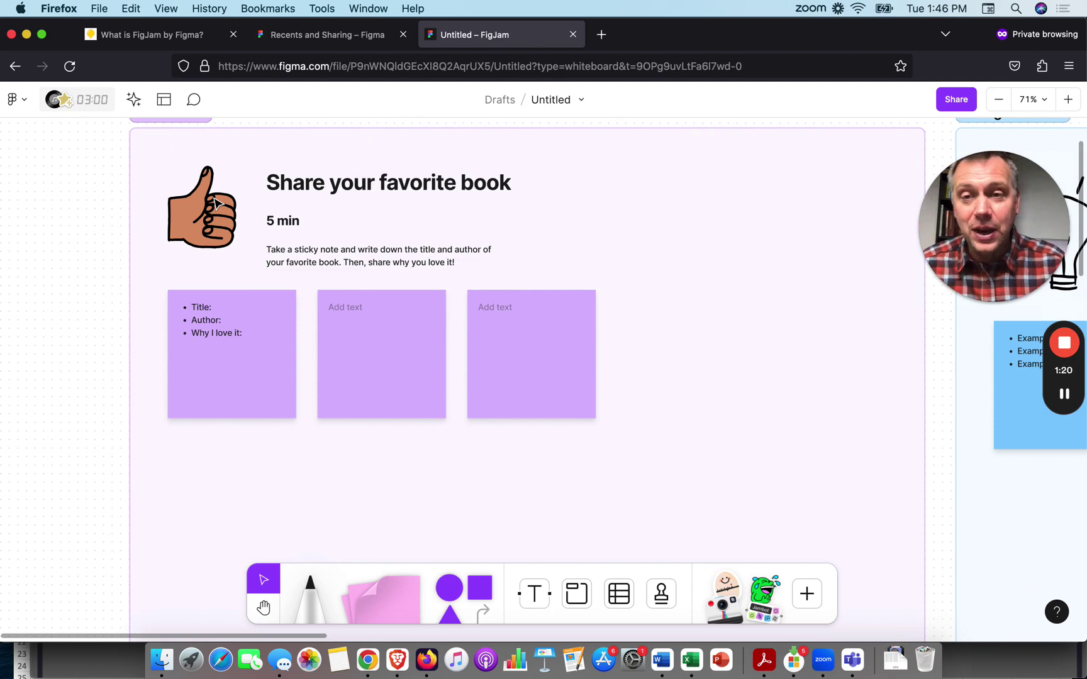
scroll(214, 202, "down", 5)
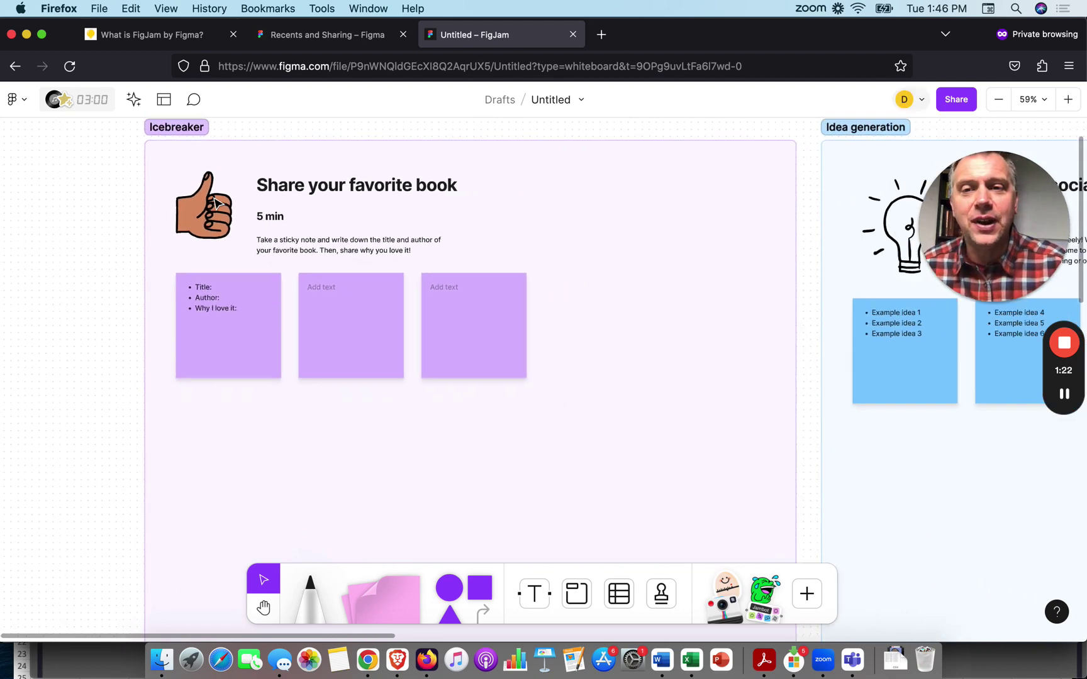
scroll(215, 202, "up", 8)
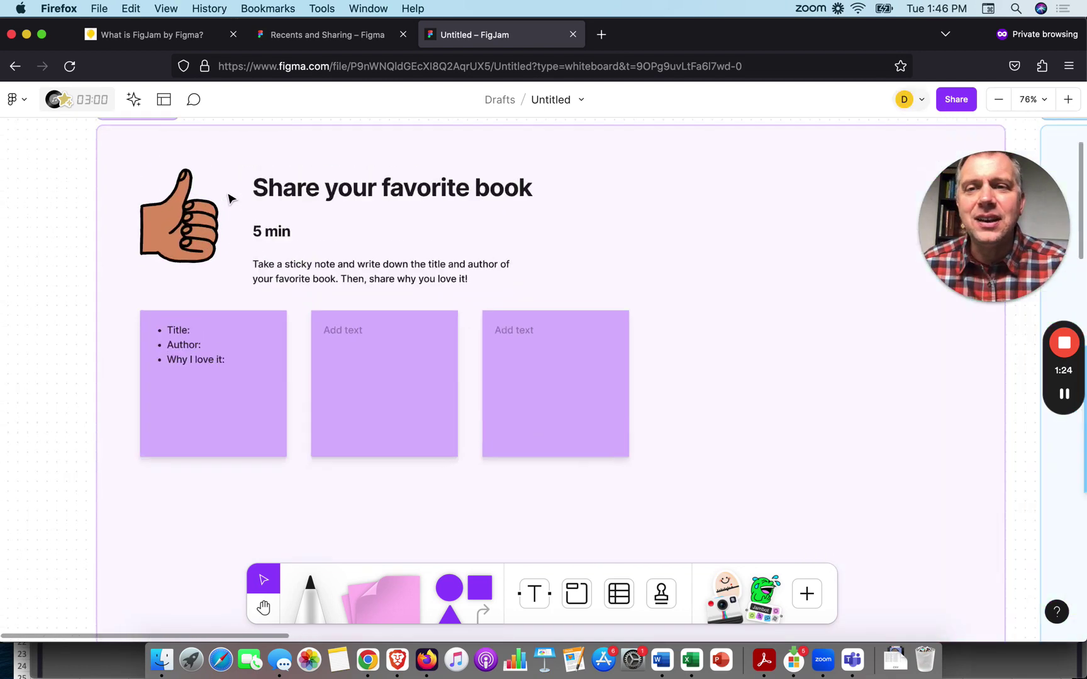
scroll(385, 214, "down", 5)
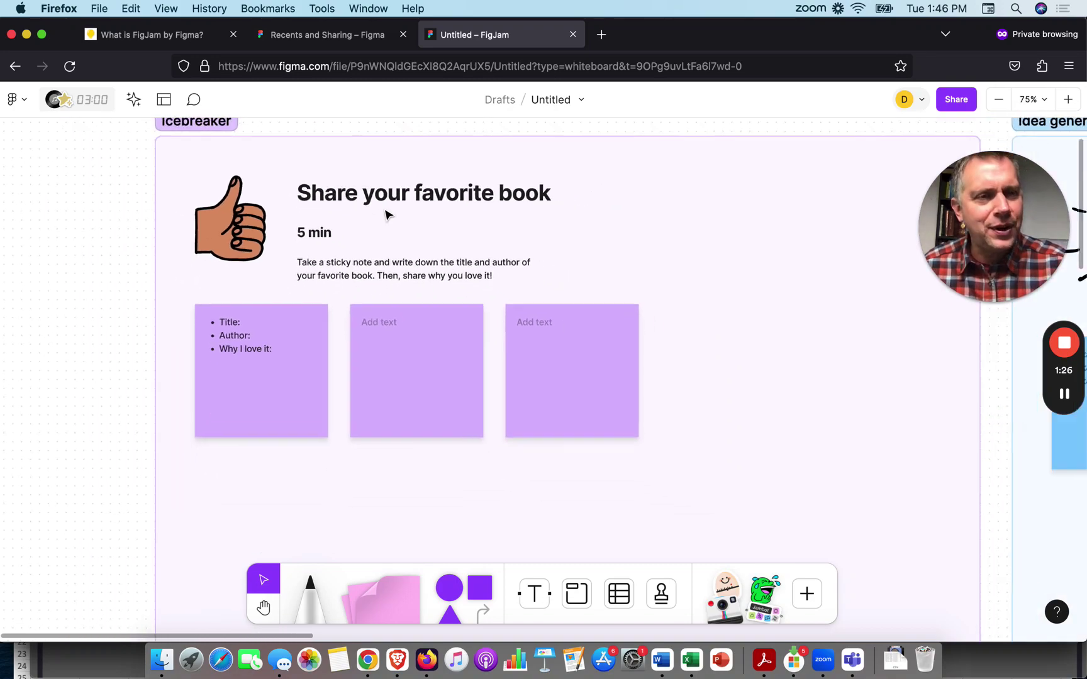
Examine the Idea generation section's Free Association instructions and sticky notes.
scroll(386, 214, "right", 10)
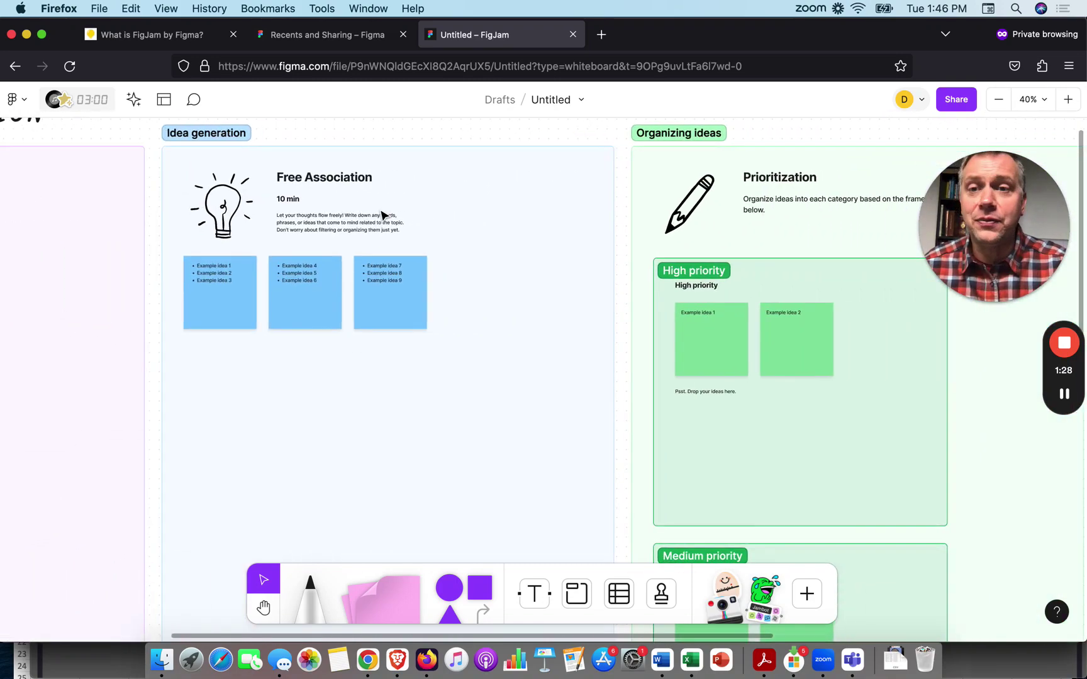
scroll(379, 214, "up", 5)
scroll(379, 214, "left", 5)
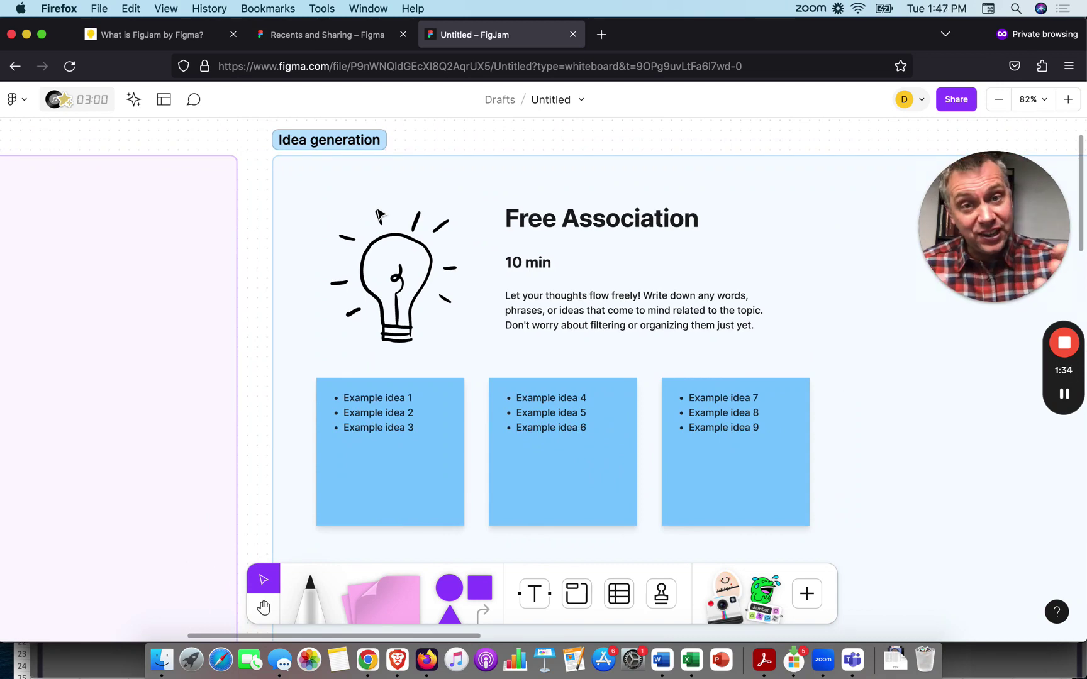
scroll(379, 214, "down", 5)
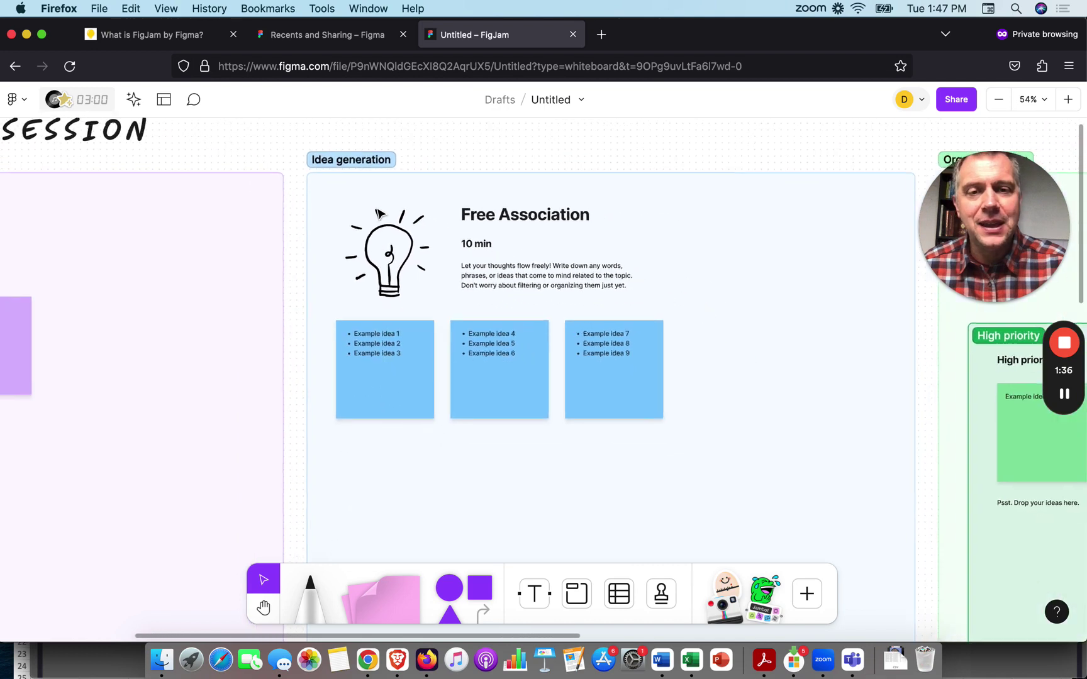
scroll(379, 214, "down", 3)
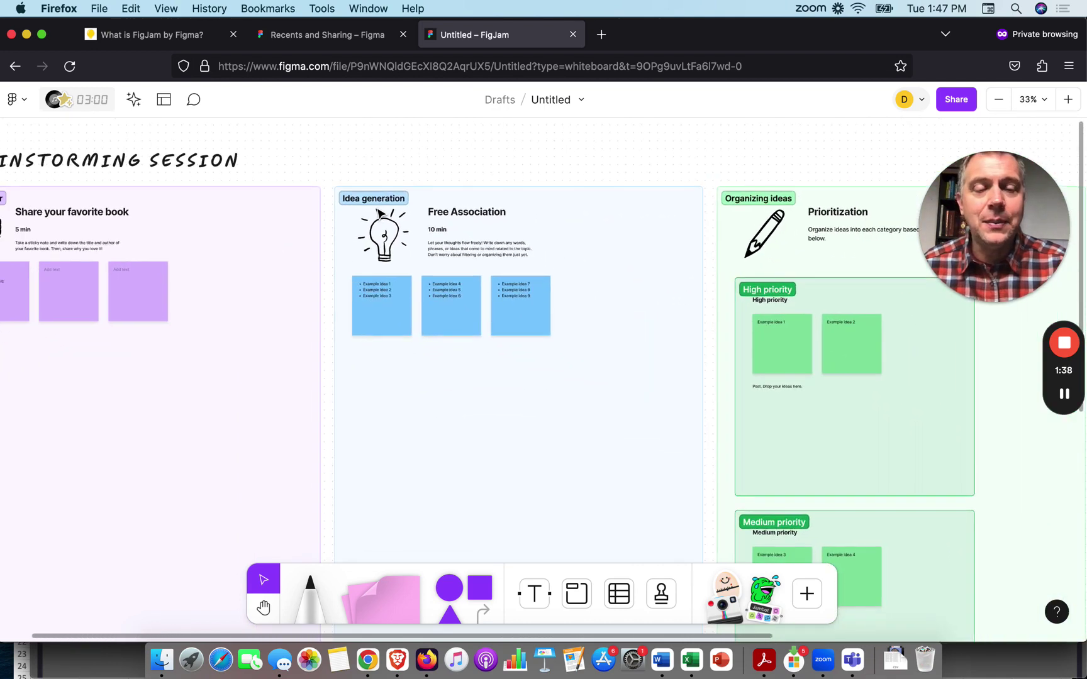
Examine the Organizing ideas section and its high, medium and low priority areas.
scroll(380, 214, "right", 5)
scroll(379, 213, "right", 5)
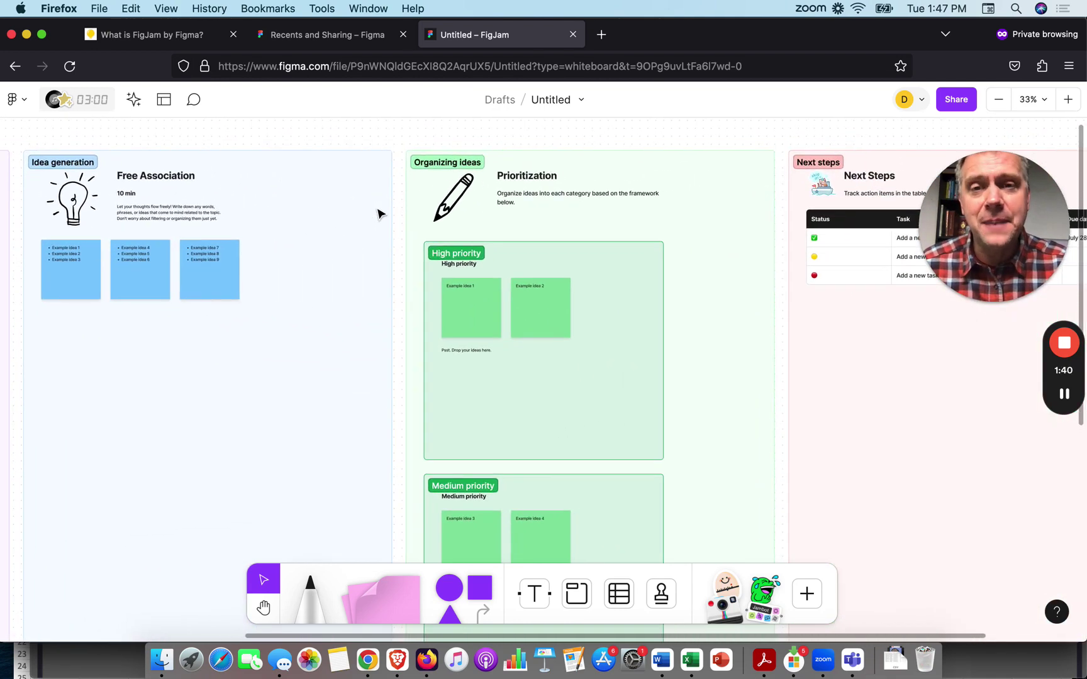
scroll(379, 214, "left", 1)
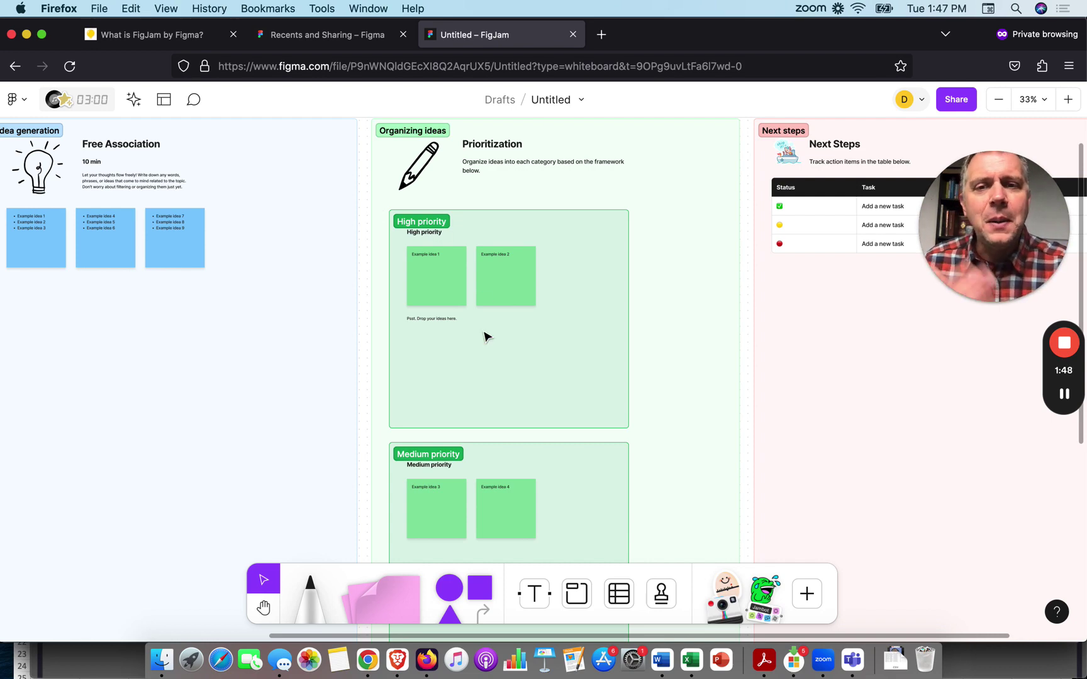
scroll(485, 337, "down", 6)
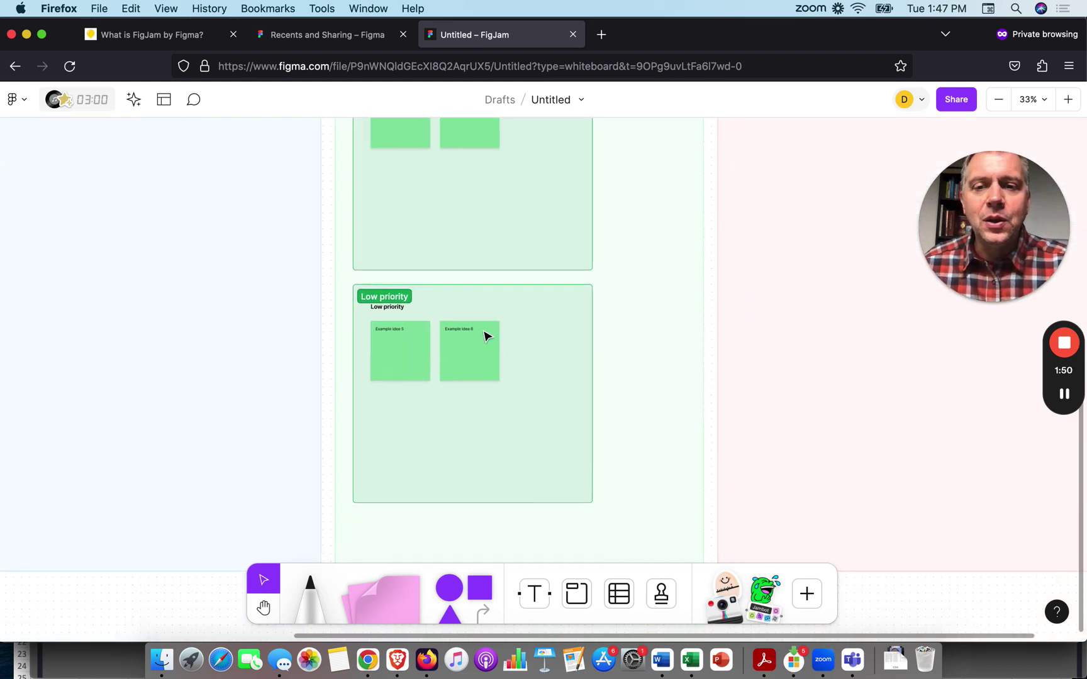
scroll(486, 336, "up", 6)
scroll(484, 337, "up", 3, "ctrl")
scroll(484, 337, "down", 8)
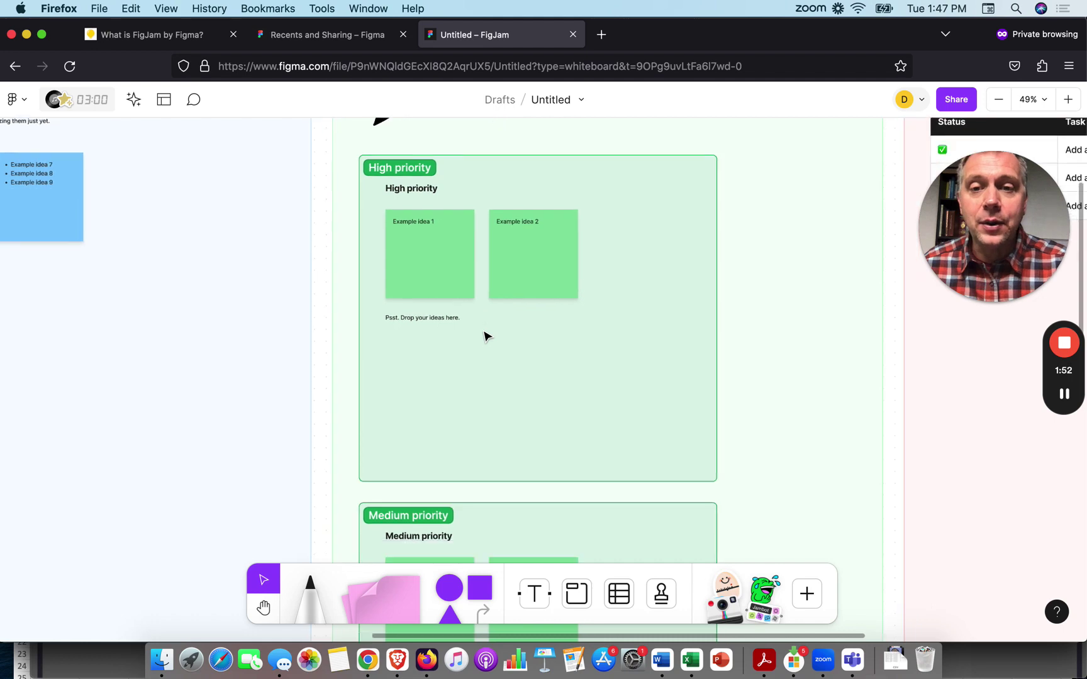
scroll(485, 336, "up", 3)
scroll(484, 336, "down", 4, "ctrl")
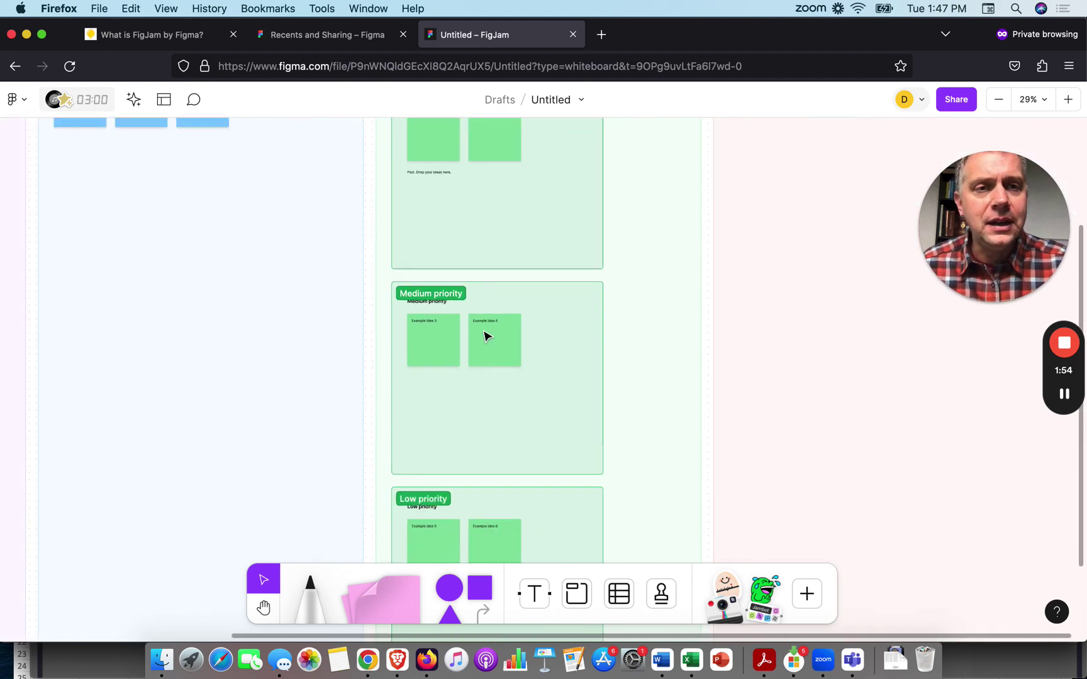
Examine the Next steps action-item table and the overall layout of the brainstorming board.
scroll(484, 337, "up", 6)
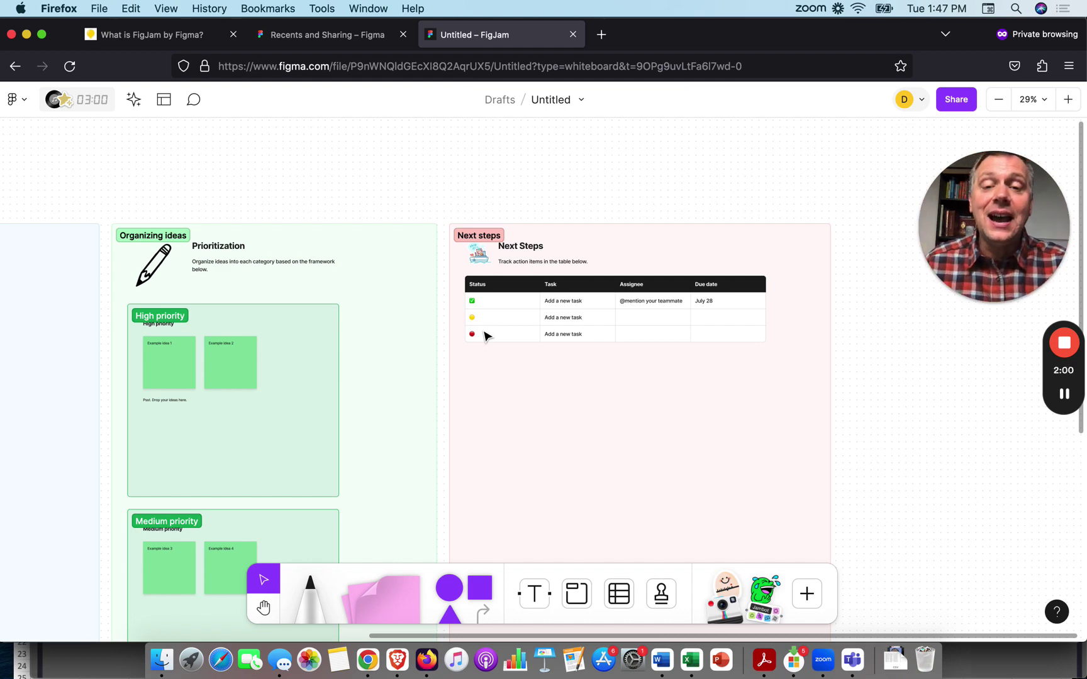
scroll(485, 336, "up", 5, "ctrl")
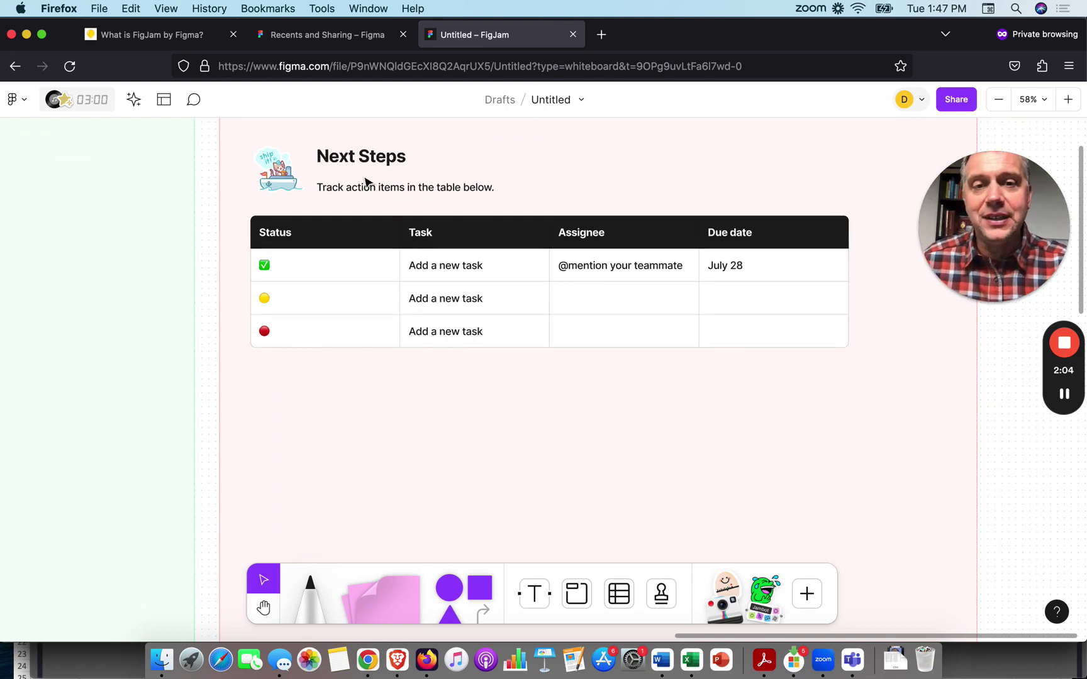
scroll(365, 182, "down", 3, "ctrl")
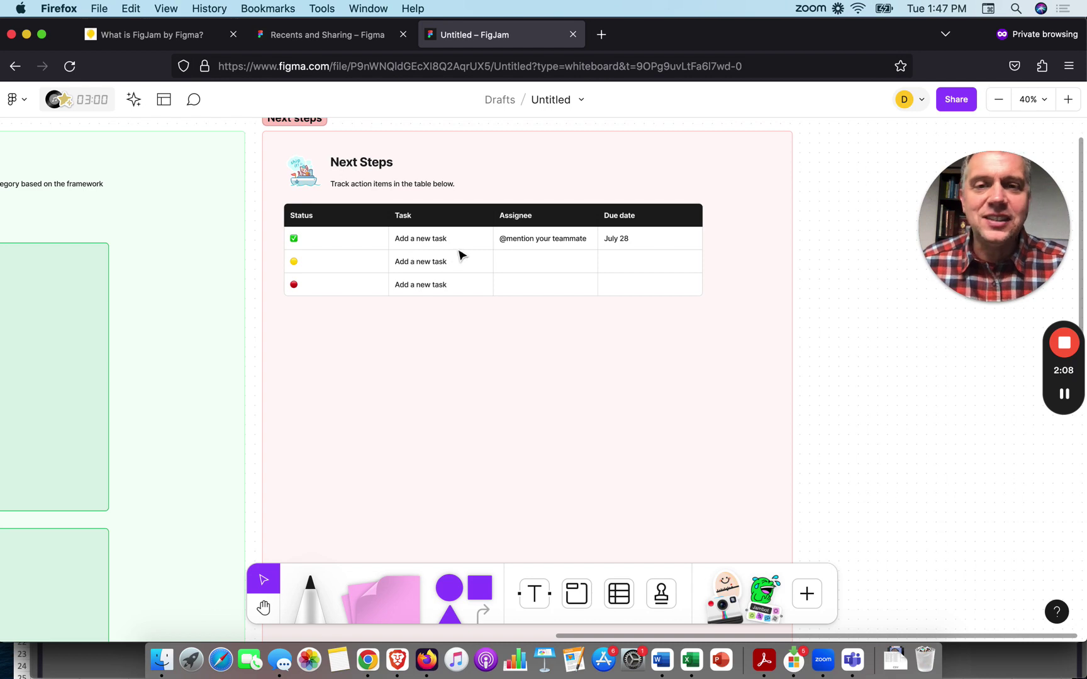
scroll(577, 257, "down", 10, "ctrl")
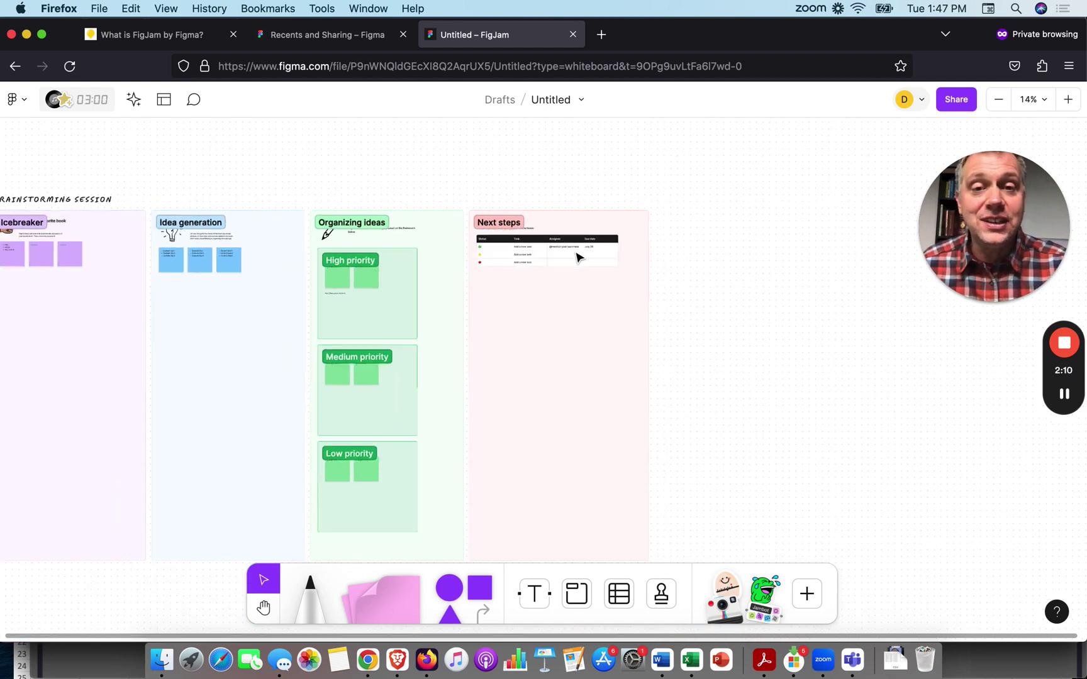
scroll(577, 256, "left", 5)
scroll(577, 256, "left", 2)
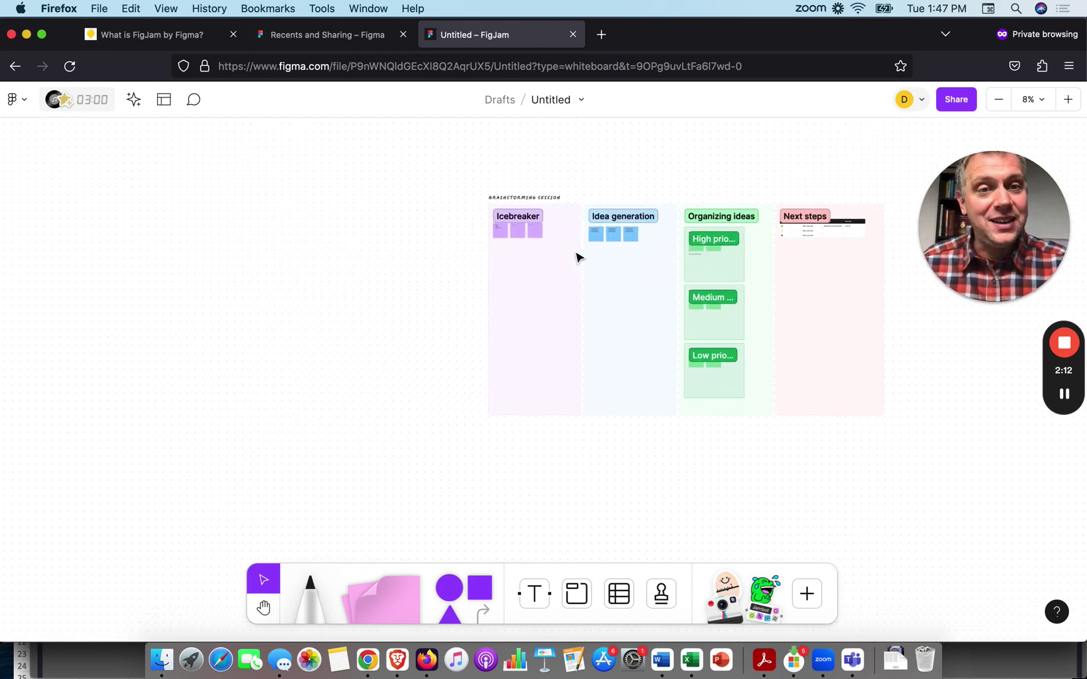
scroll(578, 256, "up", 3, "ctrl")
scroll(576, 254, "right", 2)
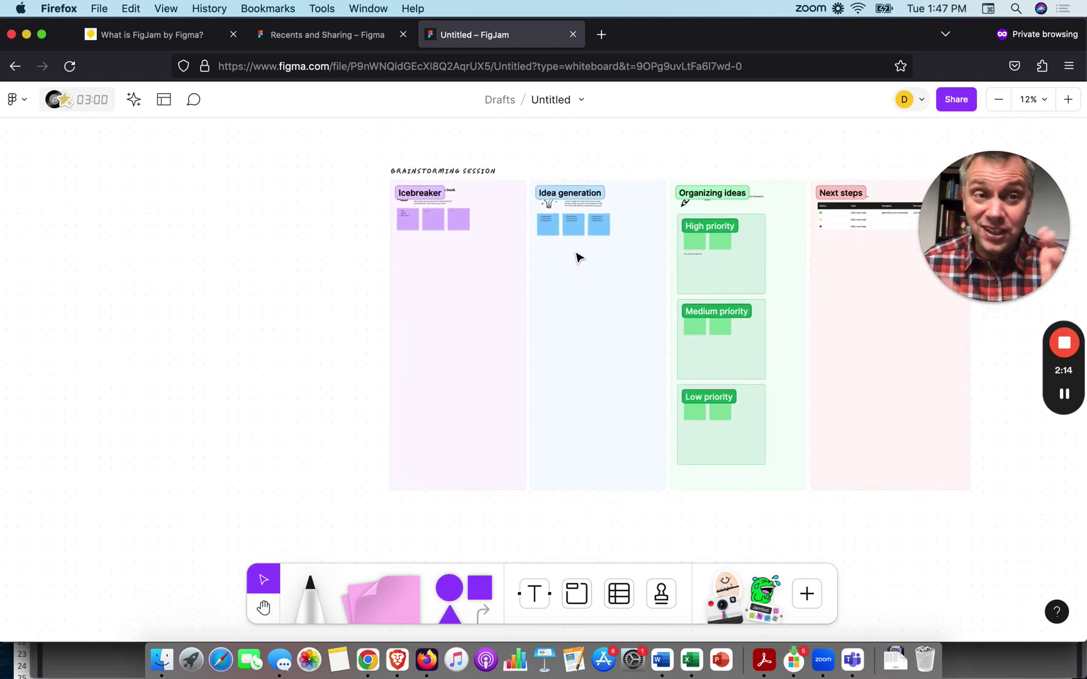
scroll(576, 254, "up", 3, "ctrl")
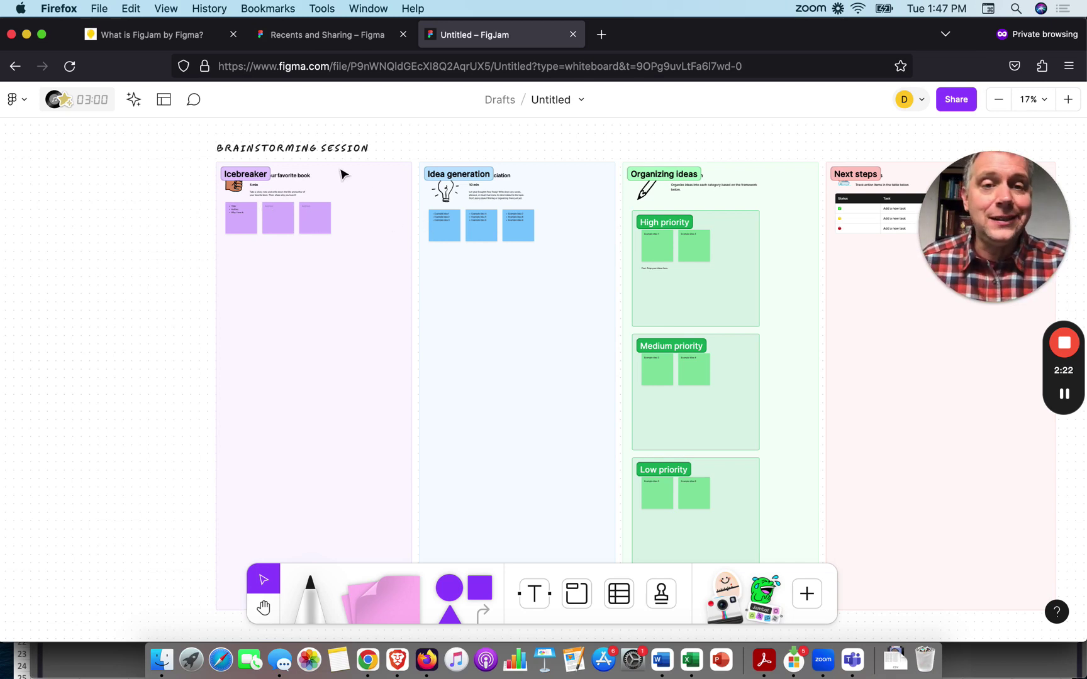
Generate an AI board from the suggested team retrospective for the last quarter and view its Start doing and Stop doing sections.
left_click(134, 101)
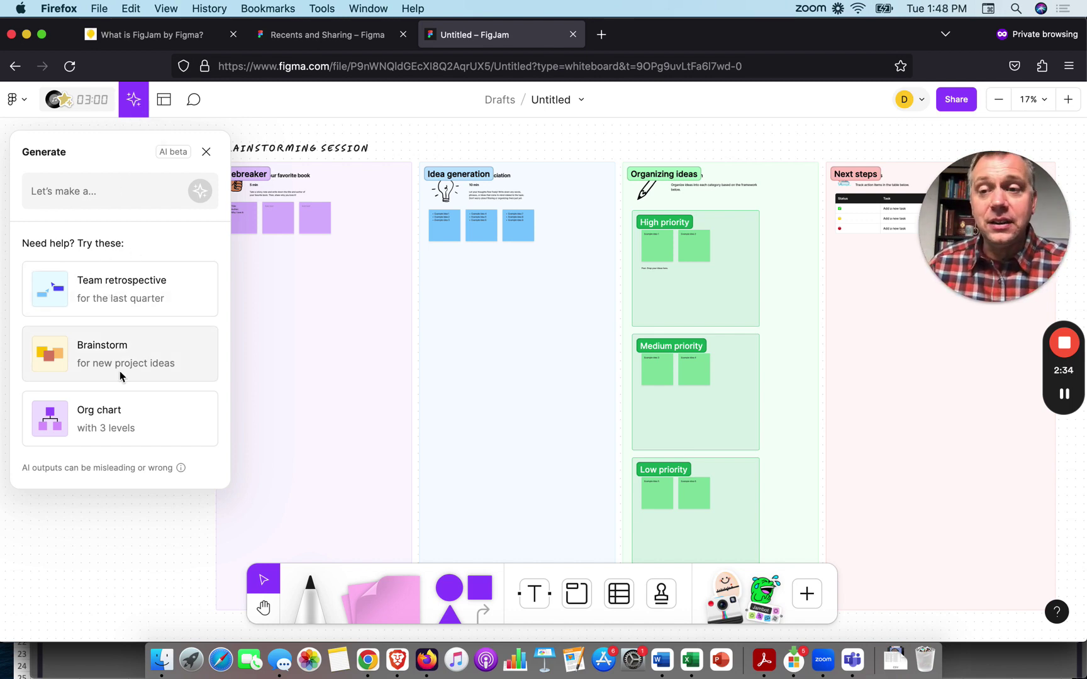
left_click(123, 283)
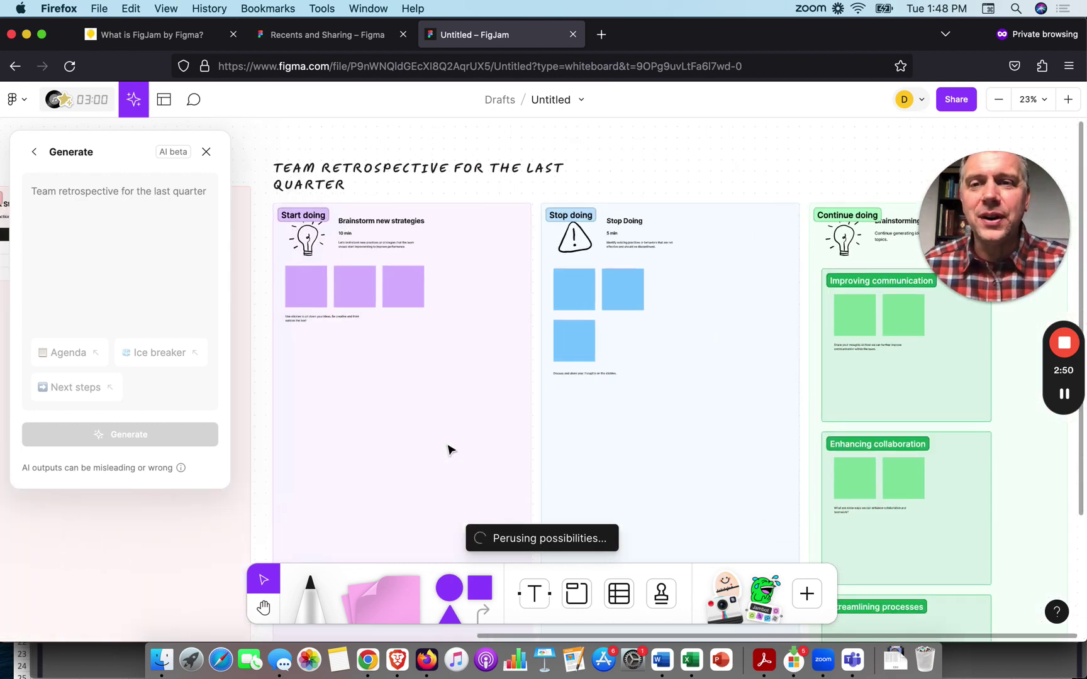
scroll(406, 259, "up", 3)
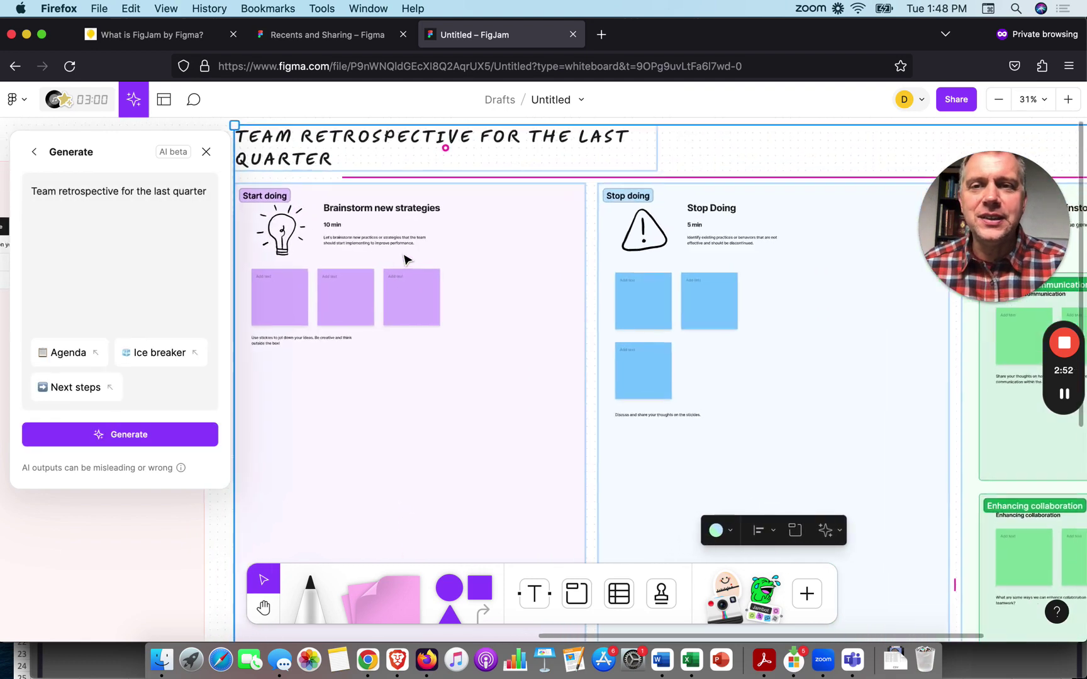
scroll(380, 284, "up", 2)
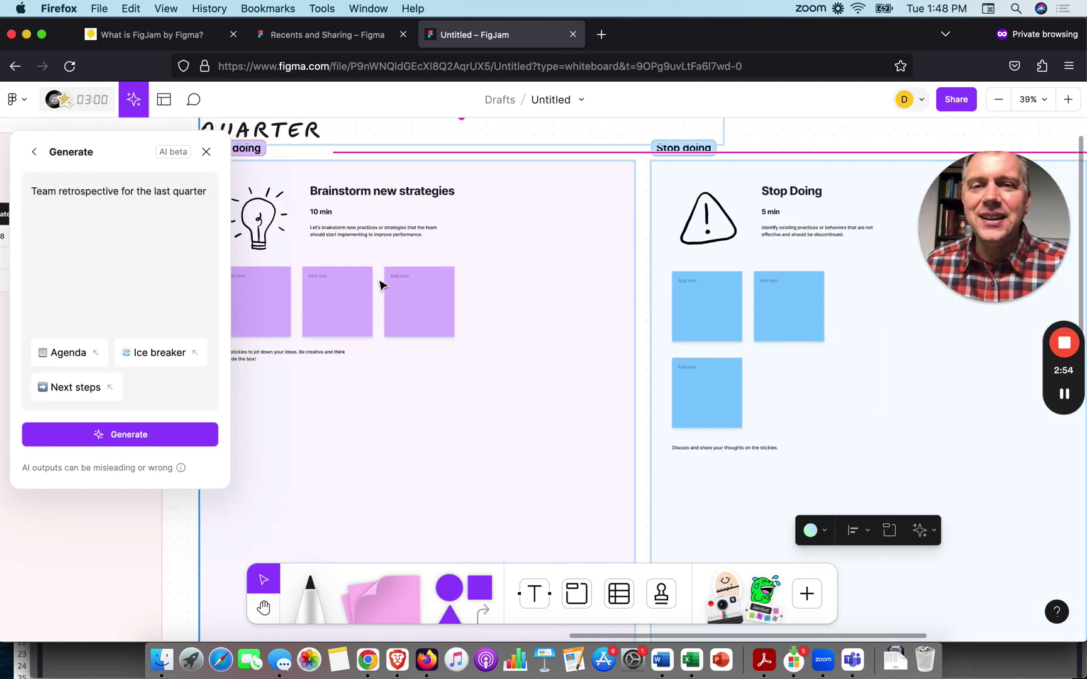
Examine the retrospective's Stop doing and Continue doing sections, including the communication, collaboration and process areas.
scroll(380, 284, "right", 6)
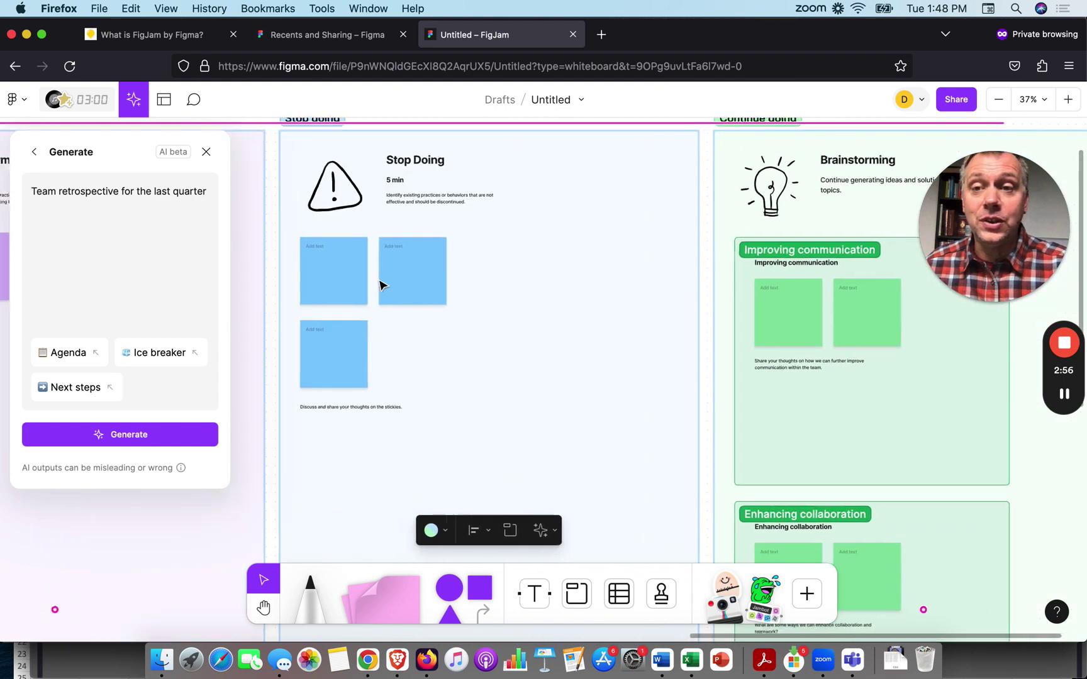
scroll(443, 215, "right", 3)
scroll(443, 214, "down", 5)
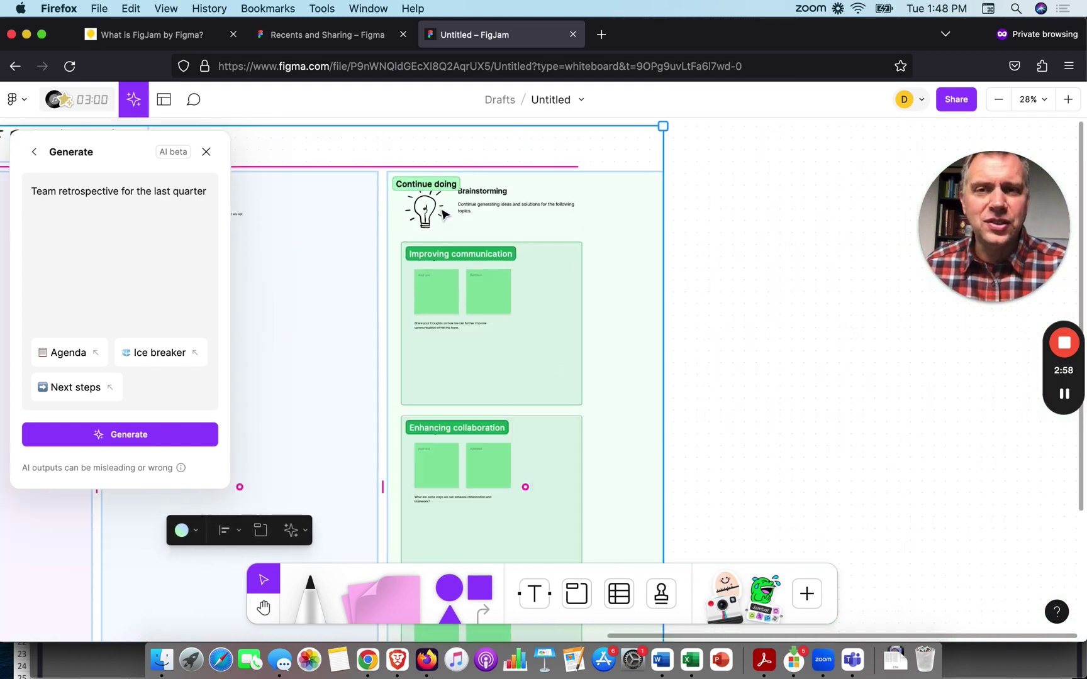
scroll(443, 215, "left", 5)
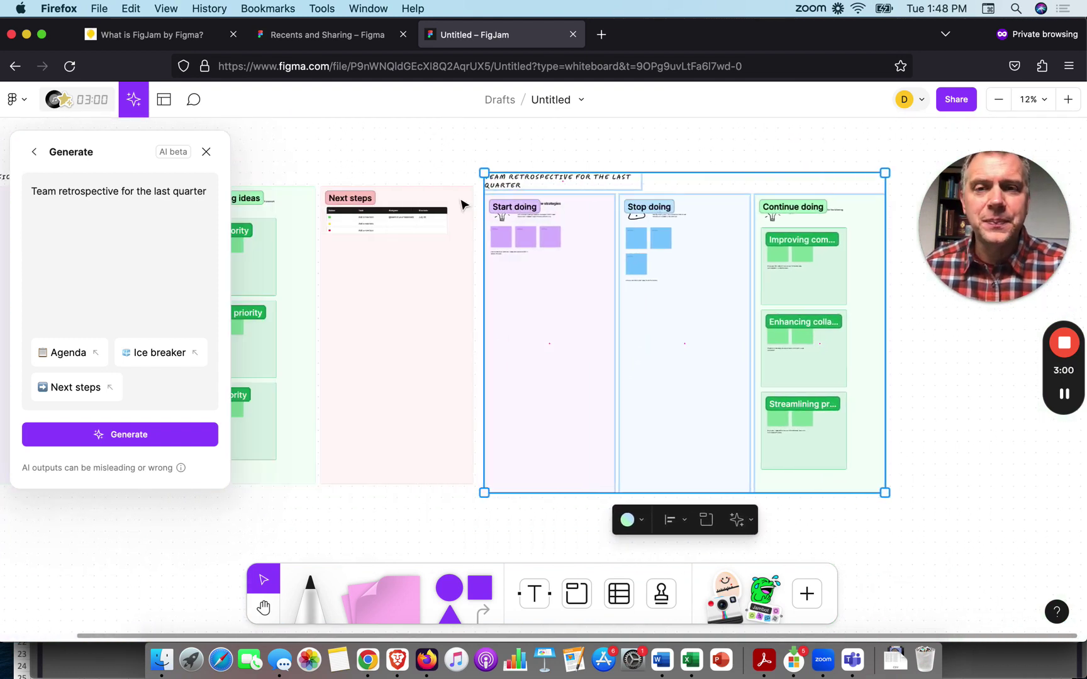
scroll(462, 204, "down", 2)
scroll(463, 204, "right", 5)
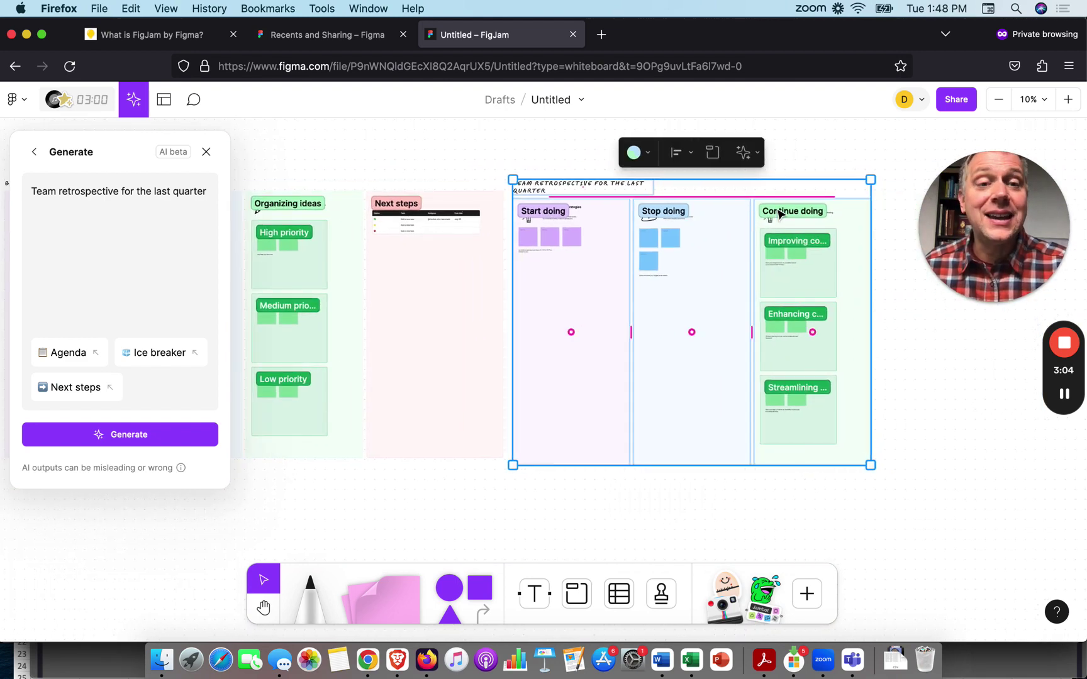
scroll(666, 255, "up", 5)
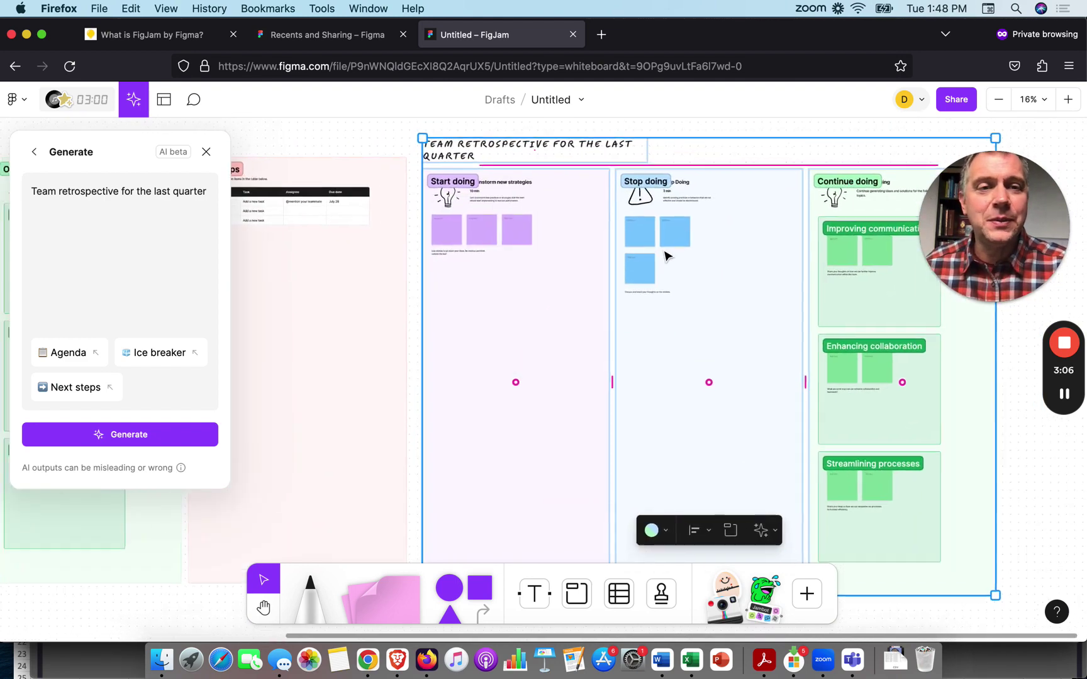
scroll(654, 251, "right", 12)
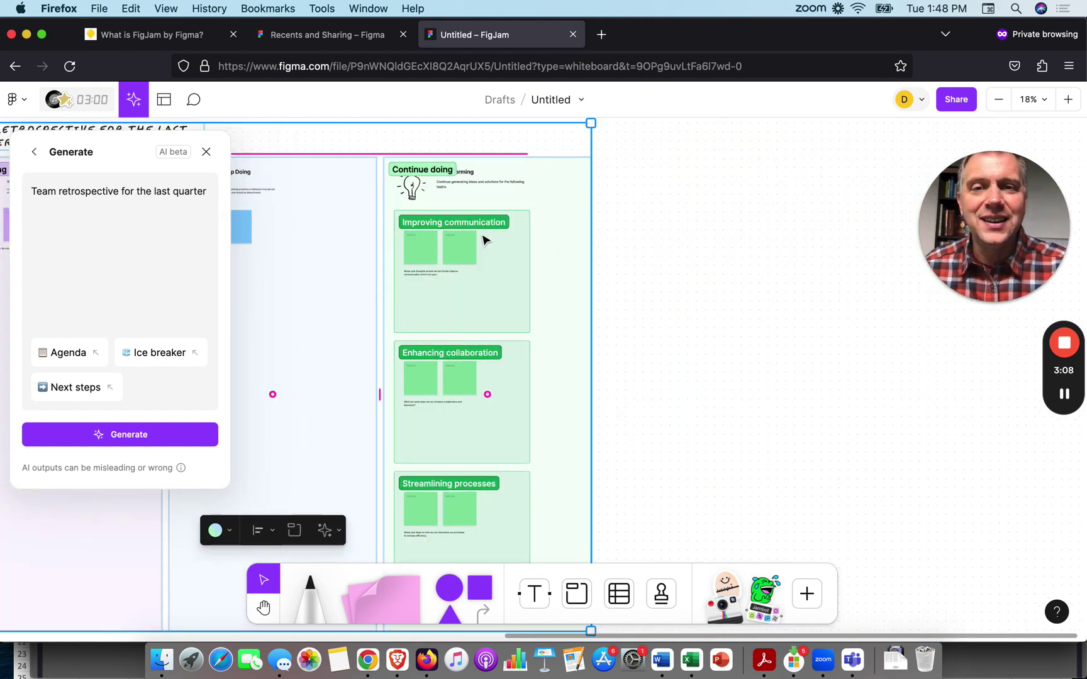
scroll(484, 240, "down", 4)
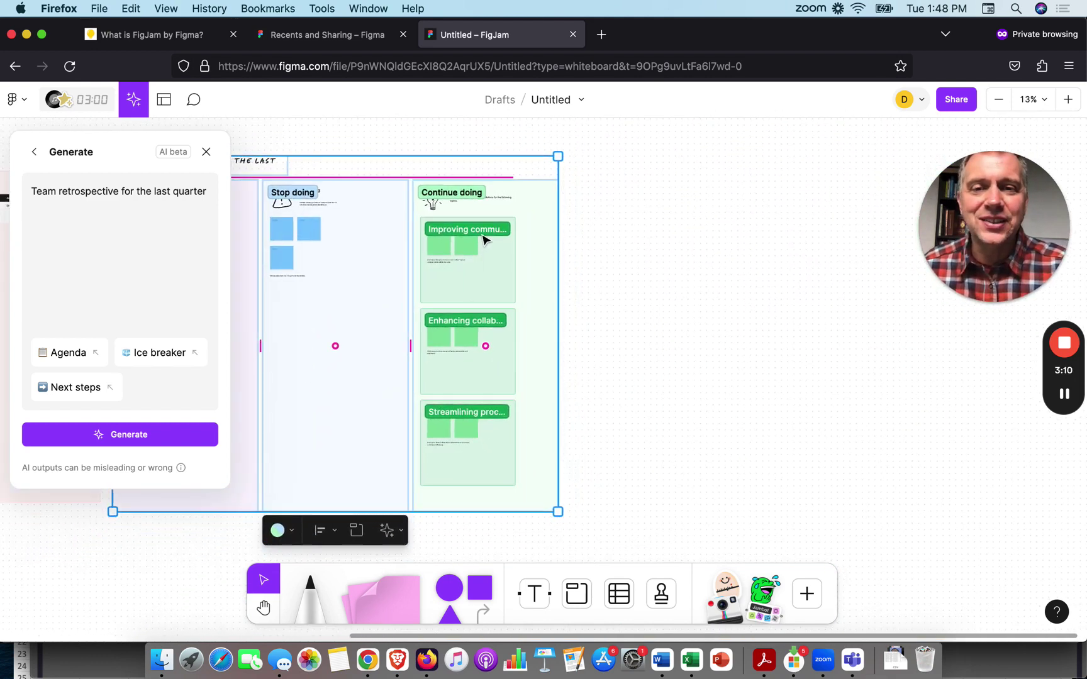
scroll(484, 239, "left", 7)
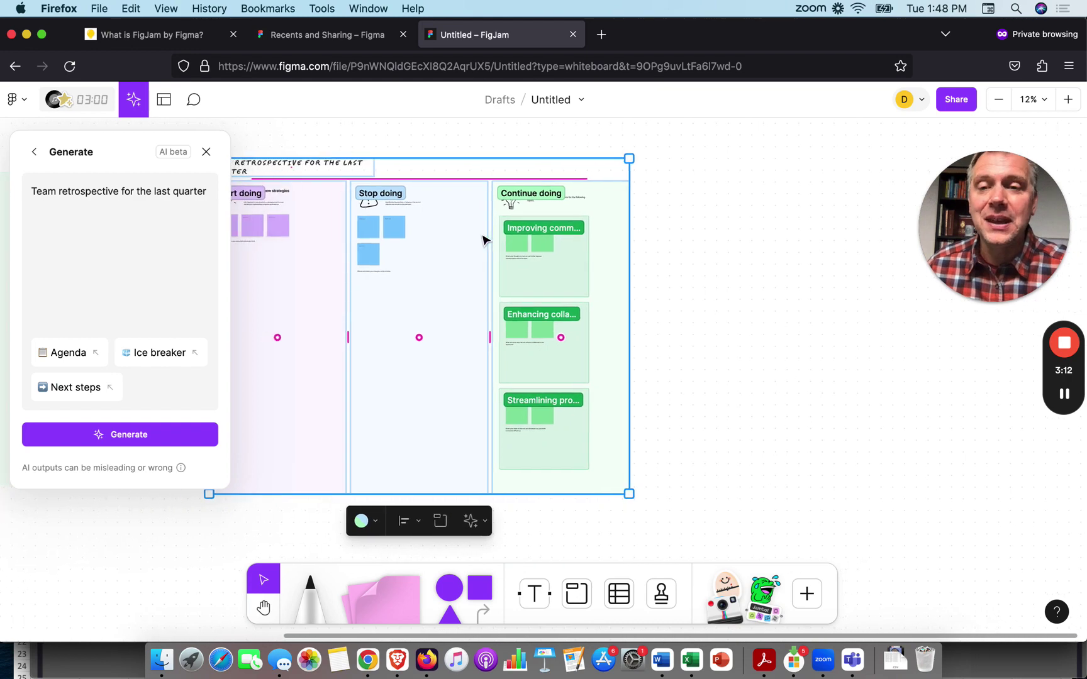
Compare the brainstorming and retrospective boards side by side and review the retrospective's overall column layout.
scroll(484, 240, "down", 3)
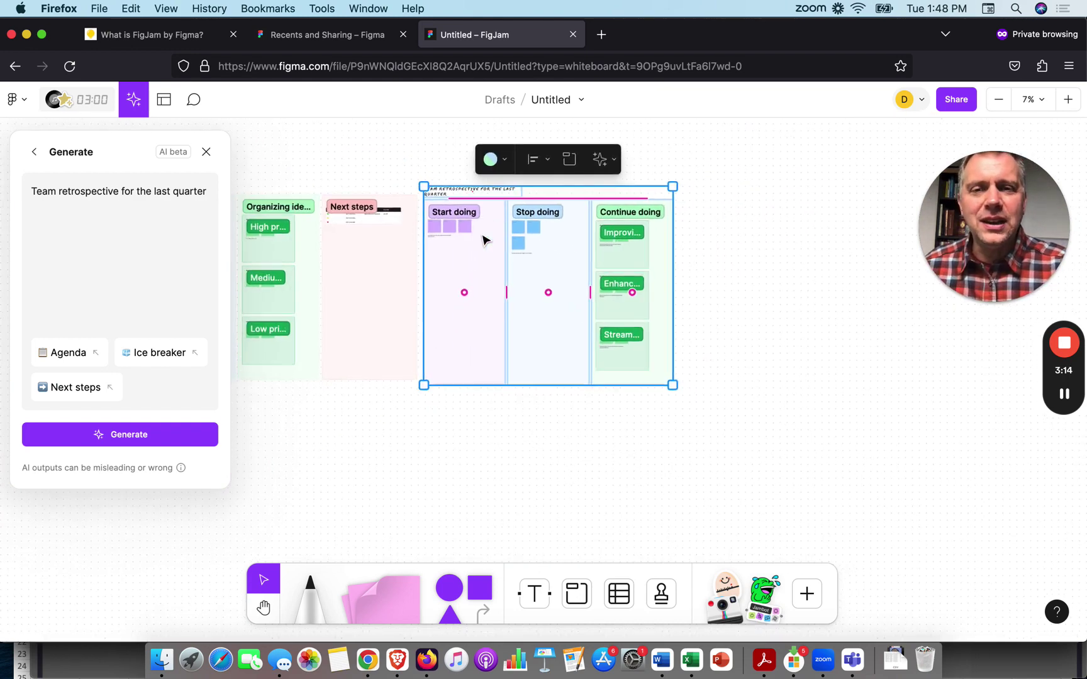
scroll(267, 211, "left", 4)
scroll(267, 212, "left", 4)
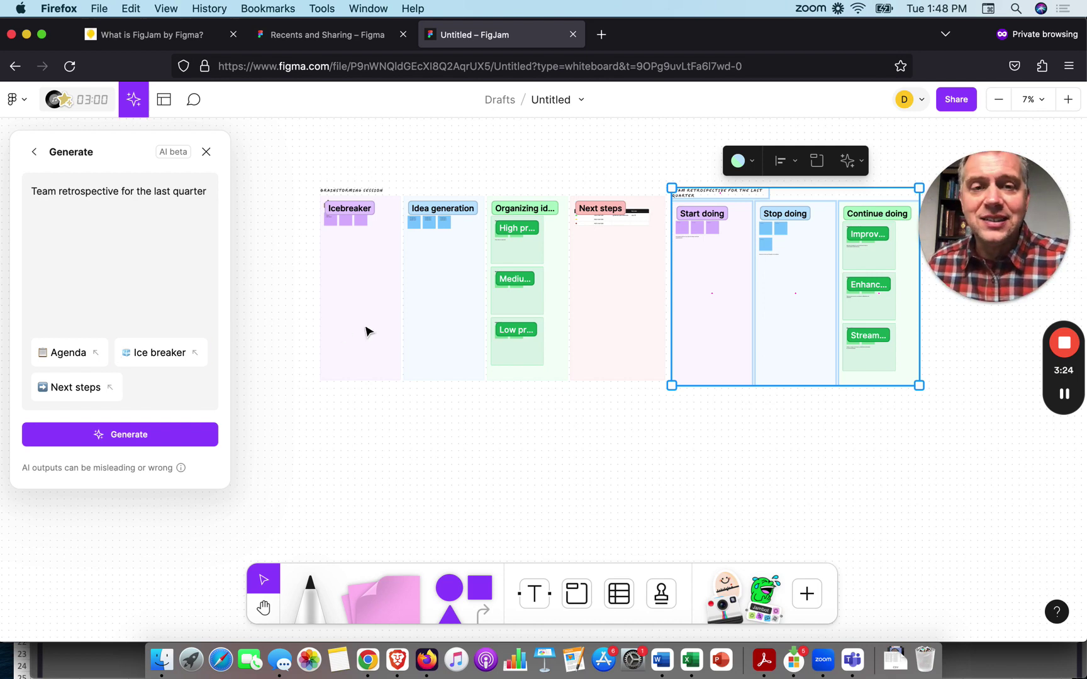
scroll(373, 331, "right", 2)
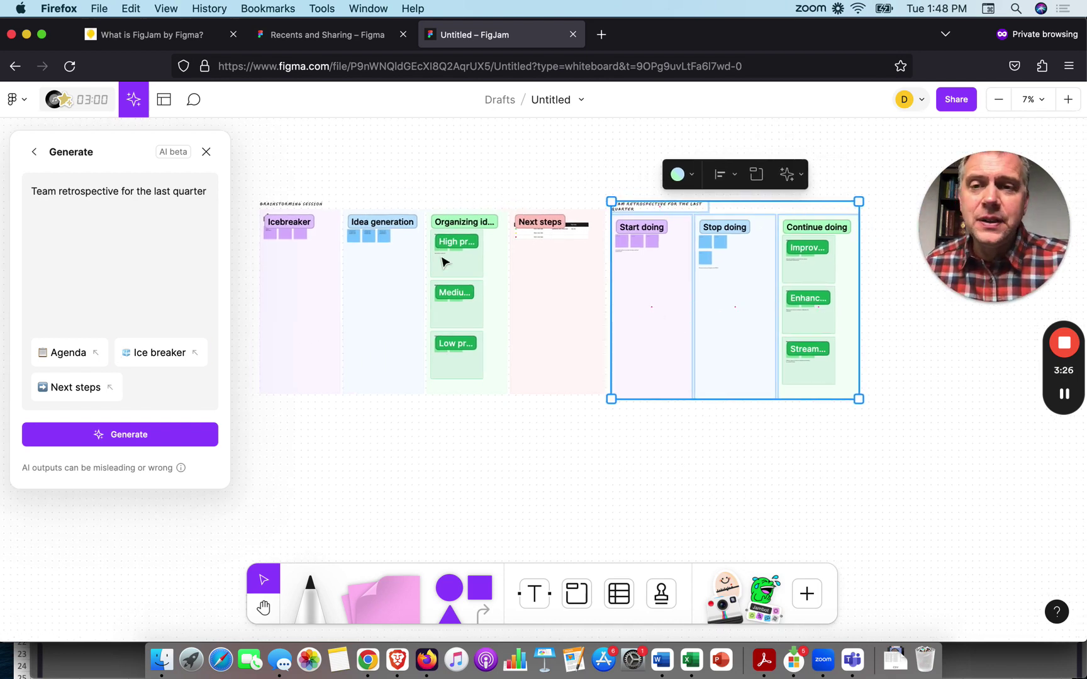
scroll(443, 261, "up", 5)
scroll(443, 262, "right", 4)
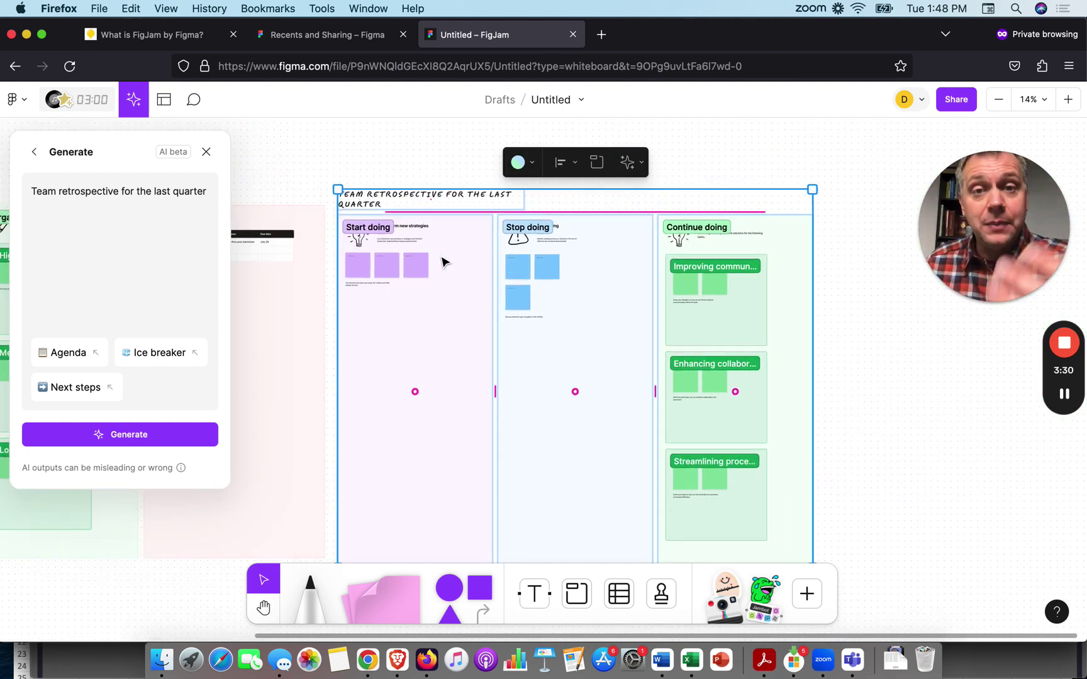
scroll(443, 262, "down", 2)
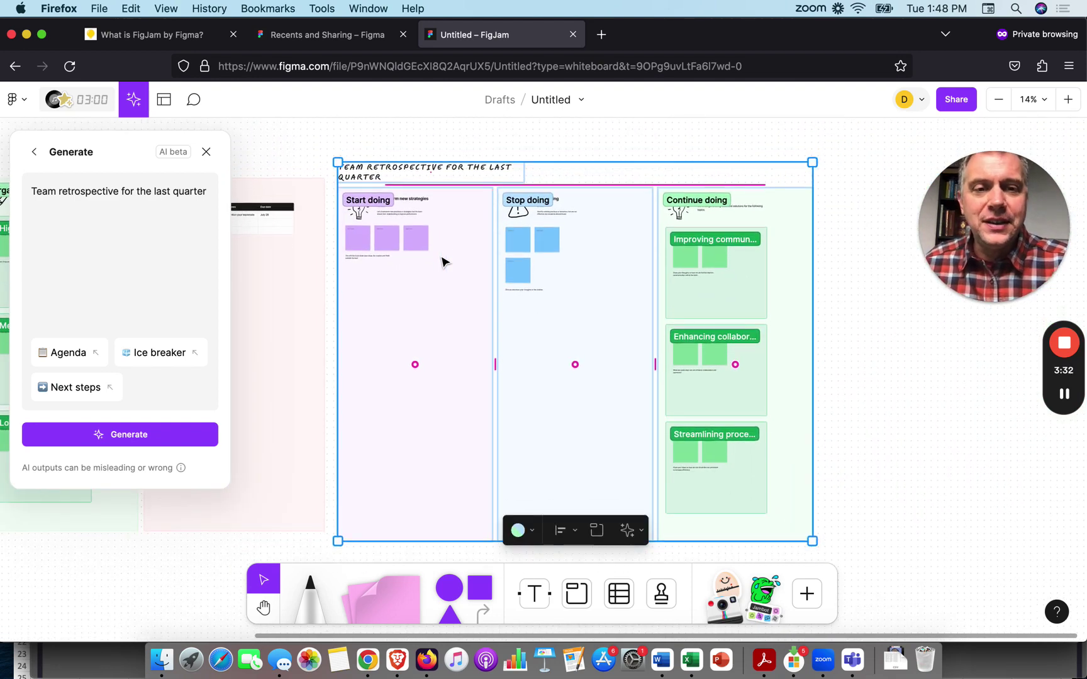
scroll(442, 262, "down", 2)
scroll(443, 262, "right", 1)
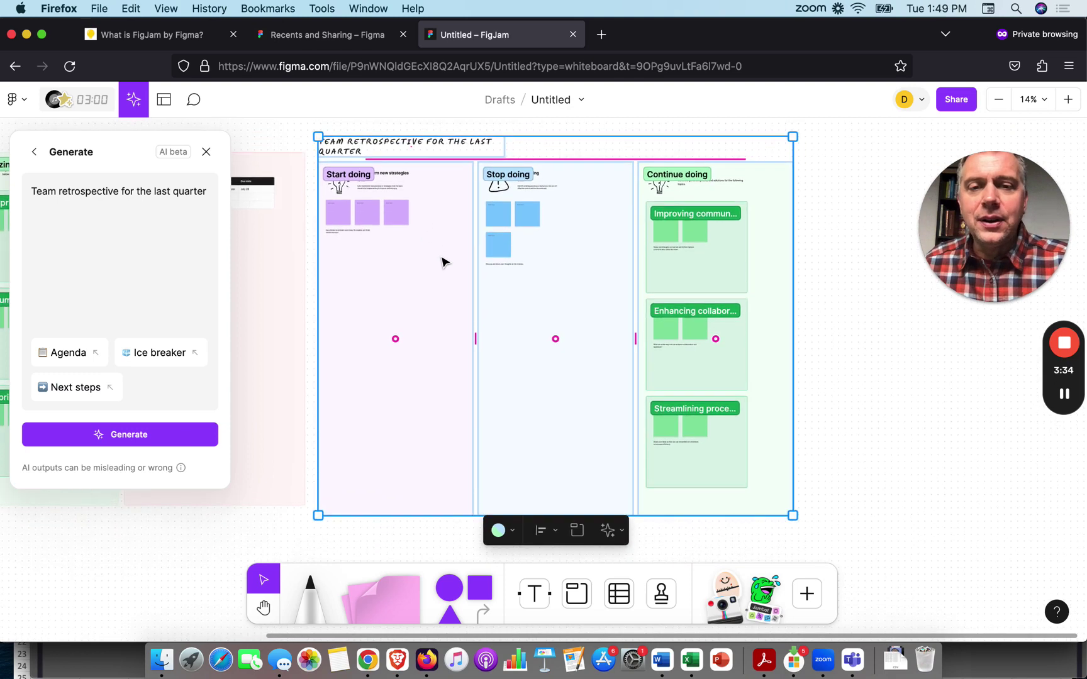
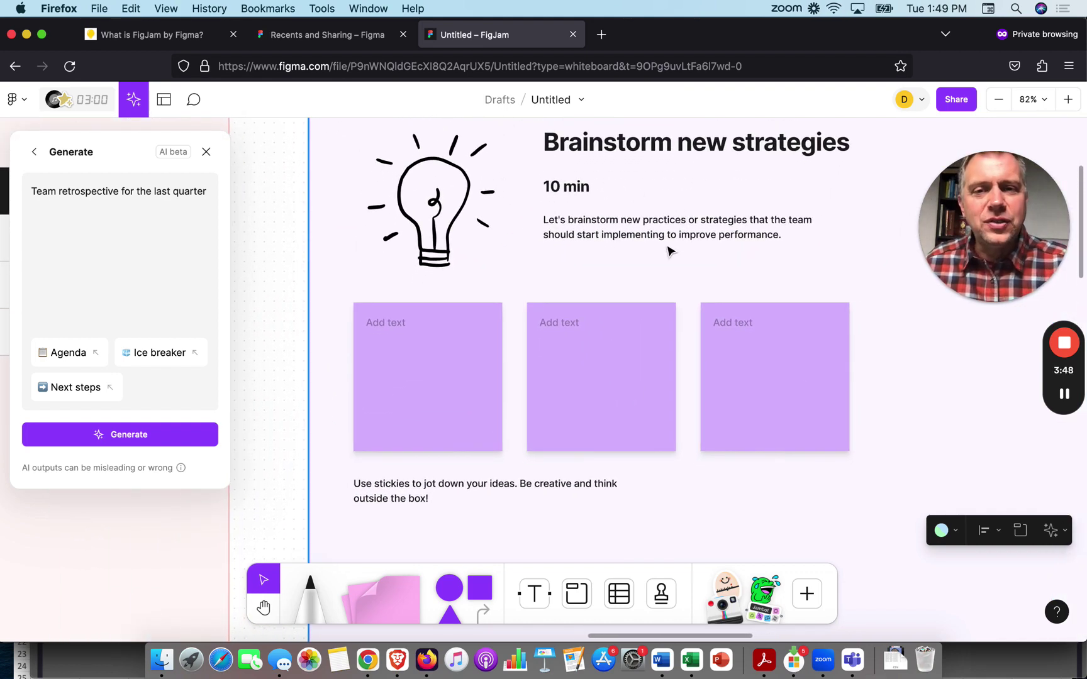
Write "Learn how to use AI tools for our work" on the first sticky note under Brainstorm new strategies.
left_click(456, 357)
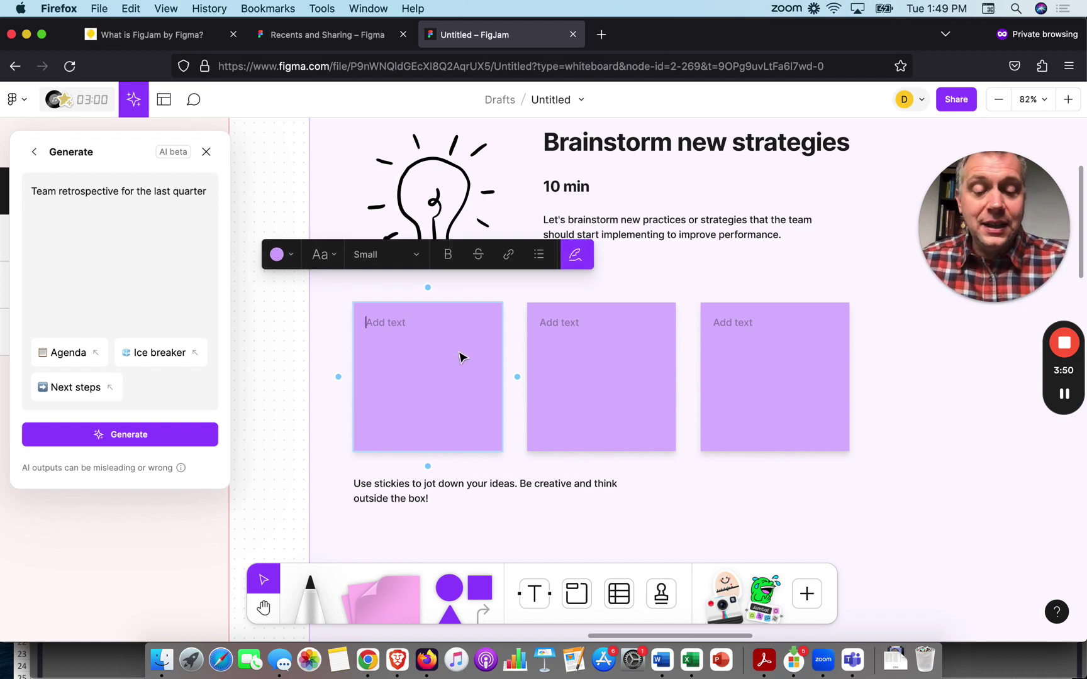
type("Learn")
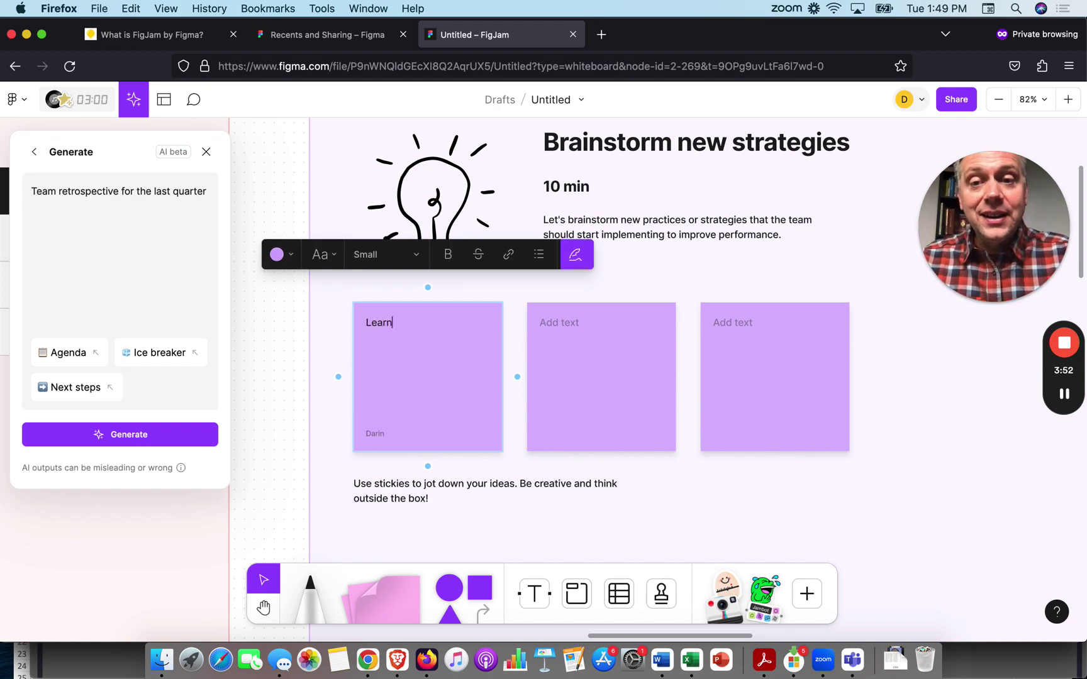
type(" how to use AI")
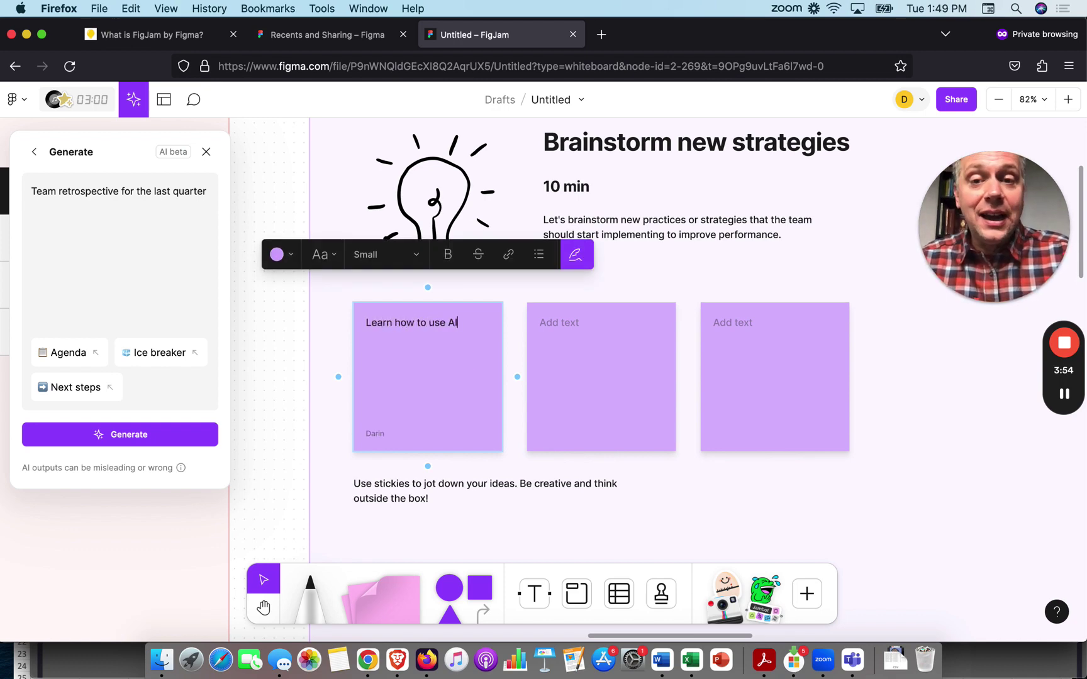
type(" tools for ou")
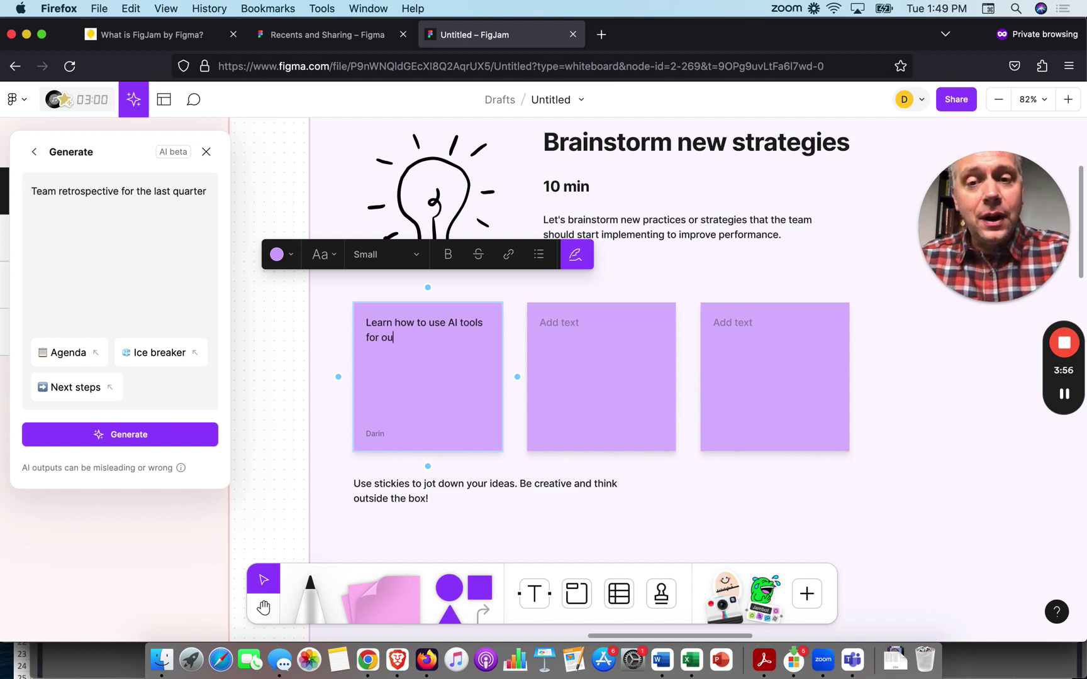
type("r work")
Write "Experiment with ChatGPT to develop ideas" on the second sticky note under Brainstorm new strategies.
left_click(625, 343)
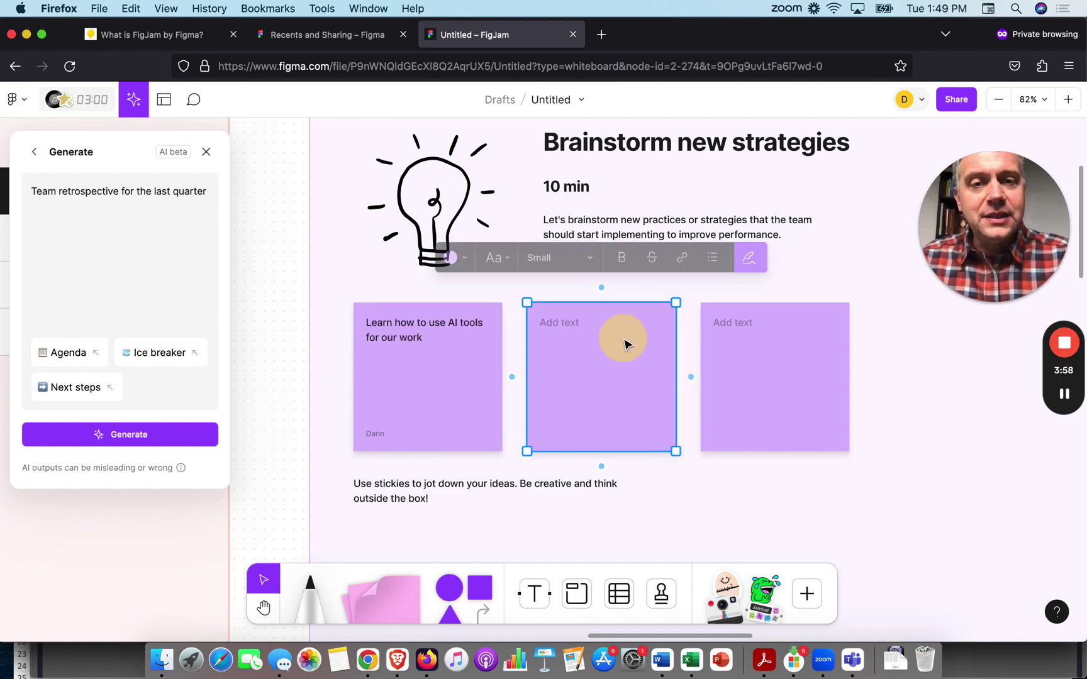
type("Experiment ")
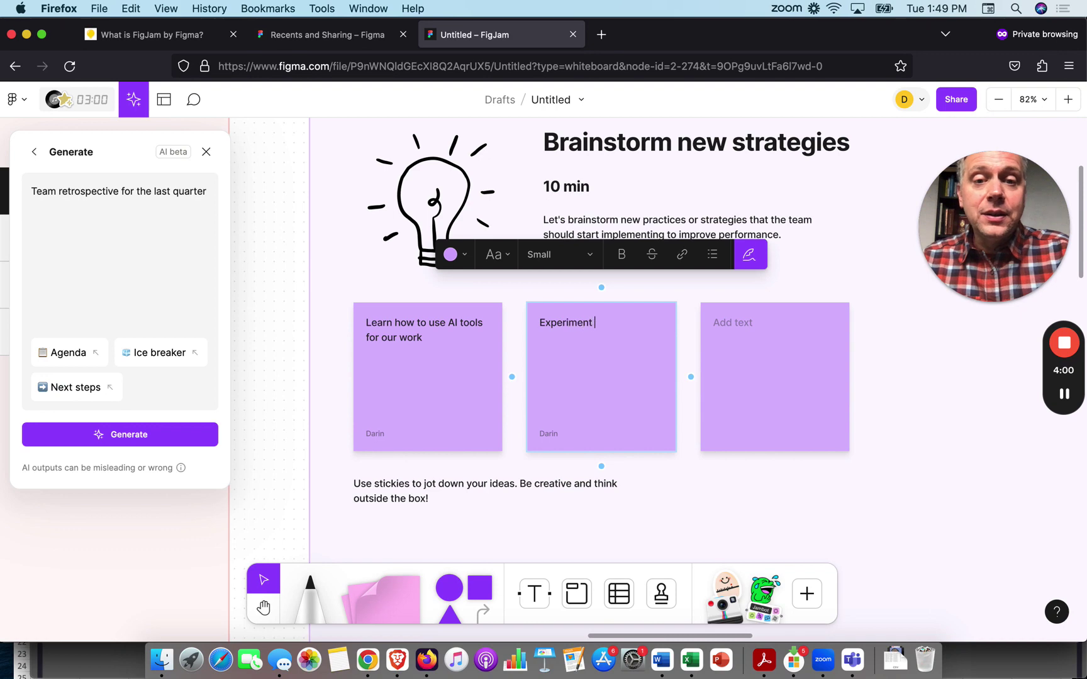
type("with ChatGP")
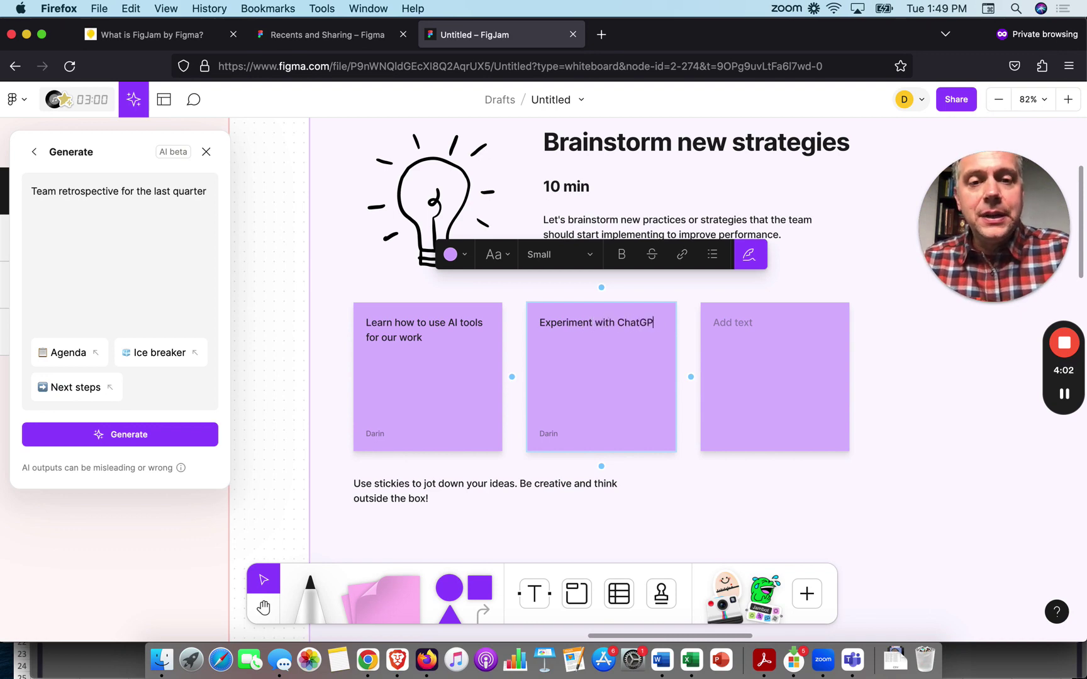
type("T to develop ideas")
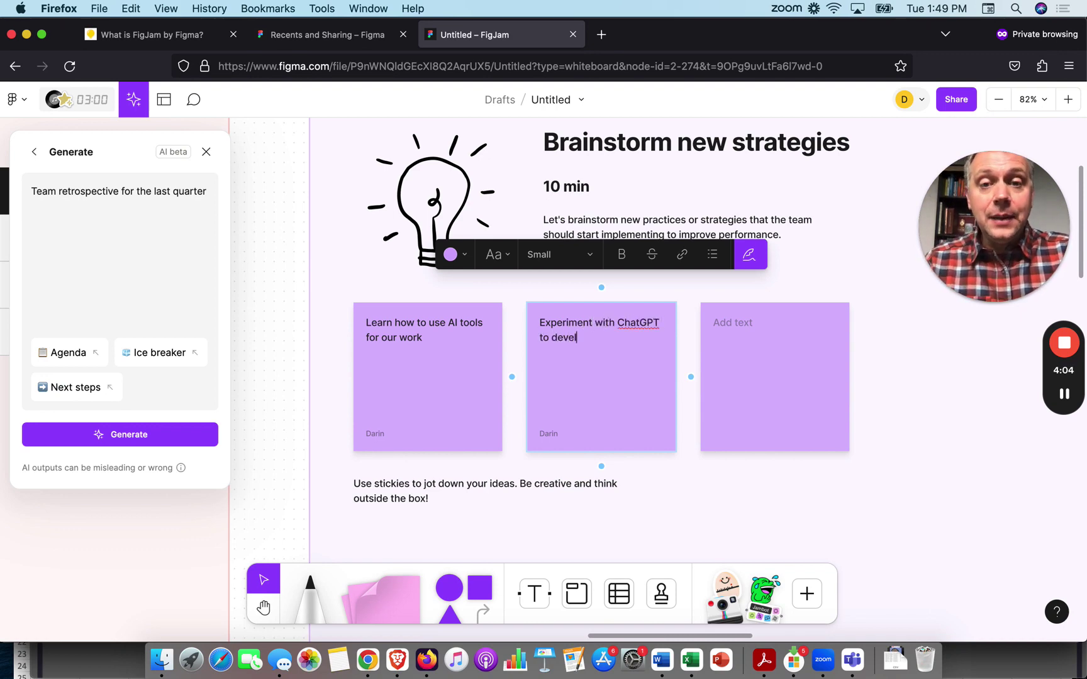
Write "Use Figjam to bring the team together to develop the ideas" on the third sticky note and finish editing.
double_click(766, 336)
type("Use Fi")
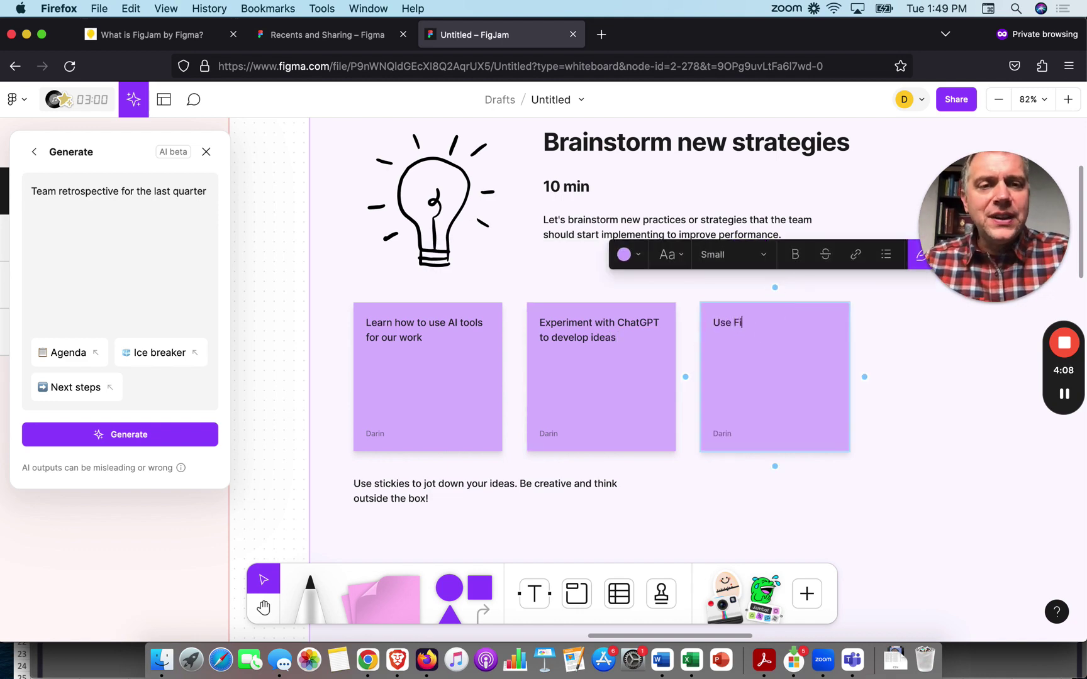
type("gjam ")
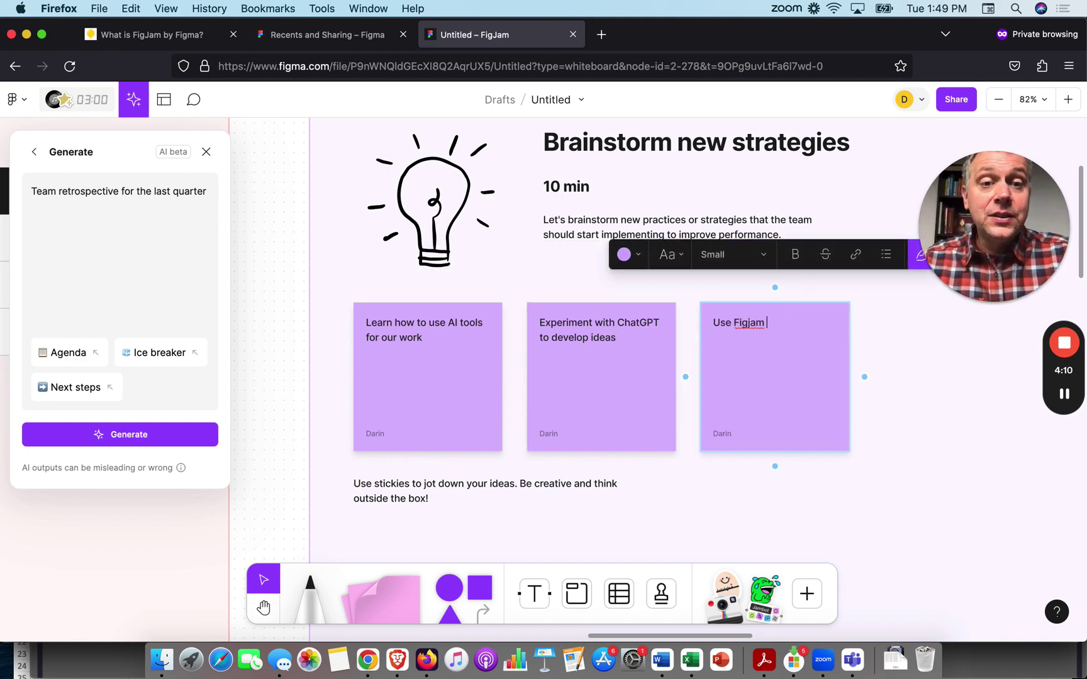
type("to bring the tea")
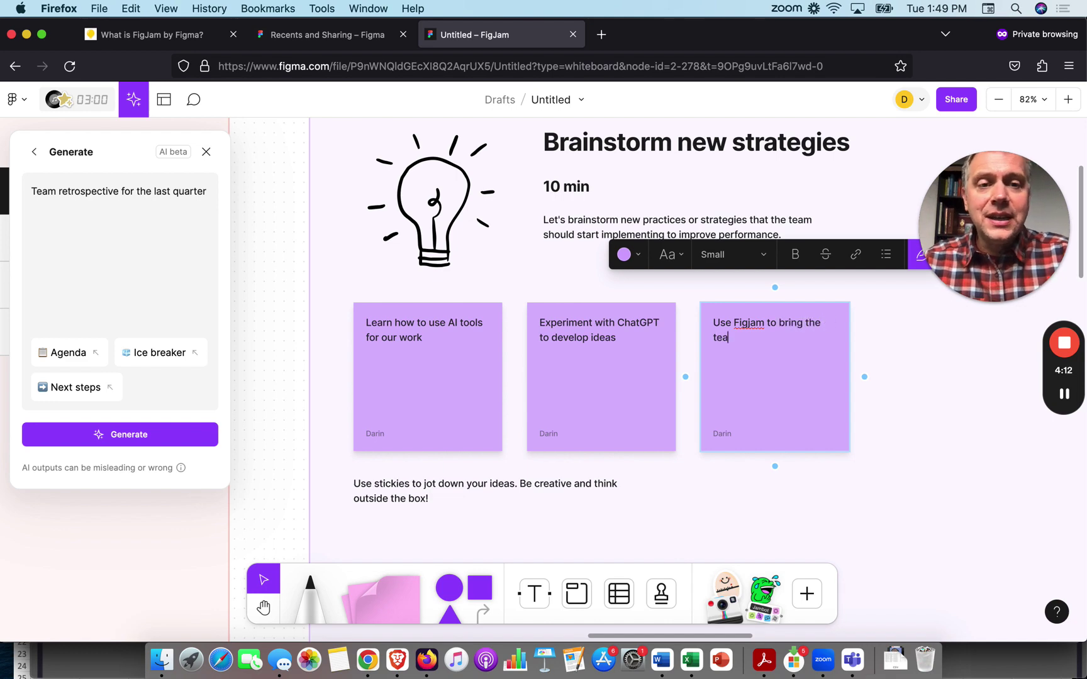
type("m together to deve")
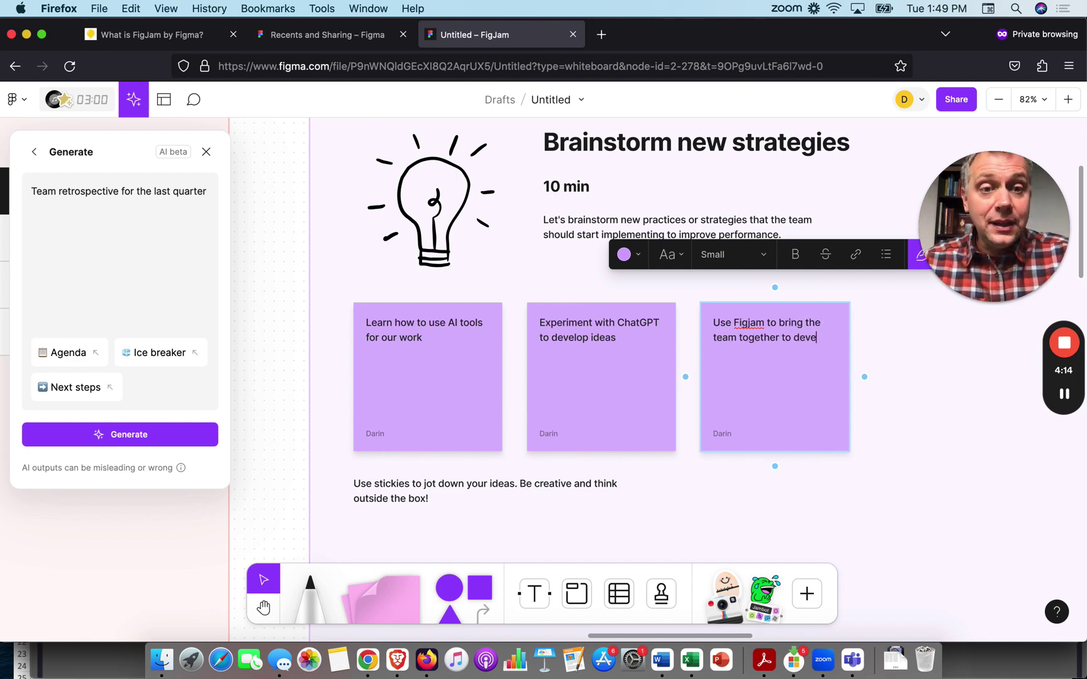
type("lop the ideas")
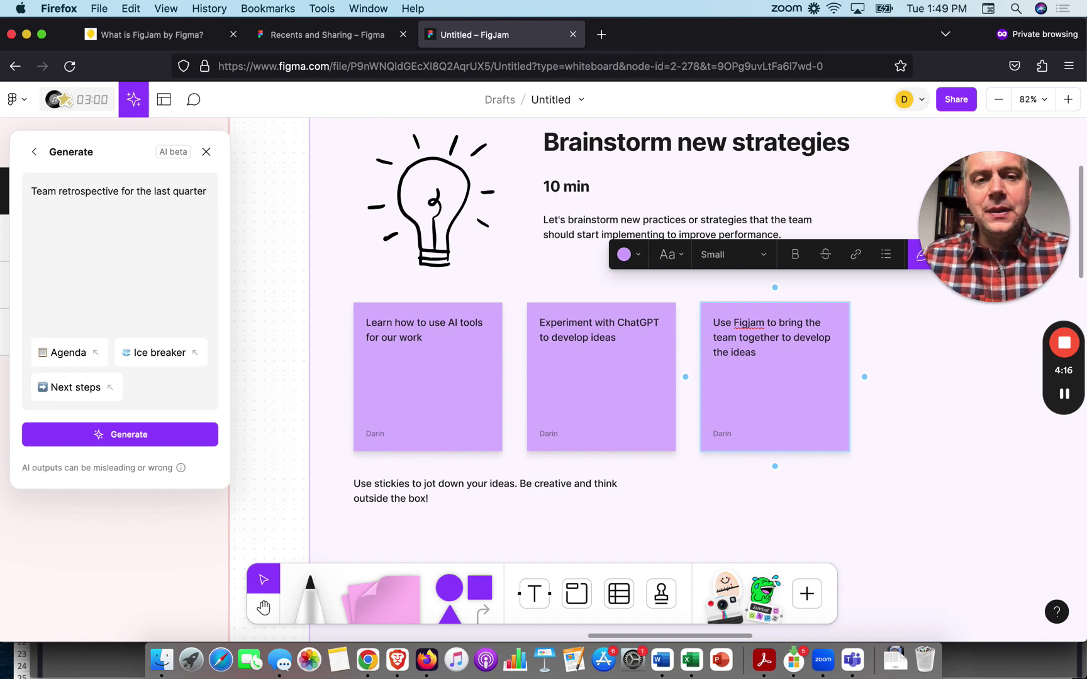
left_click(929, 406)
Duplicate the third Brainstorm new strategies sticky note twice and line the copies up at the end of its row.
scroll(934, 407, "right", 4)
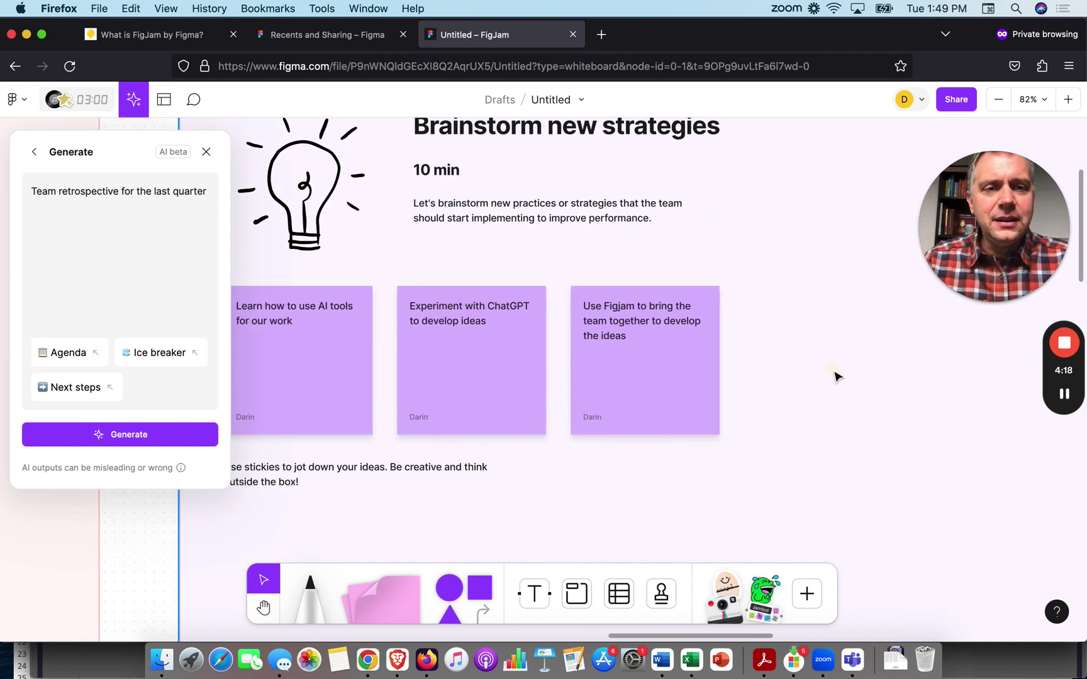
left_click(714, 356)
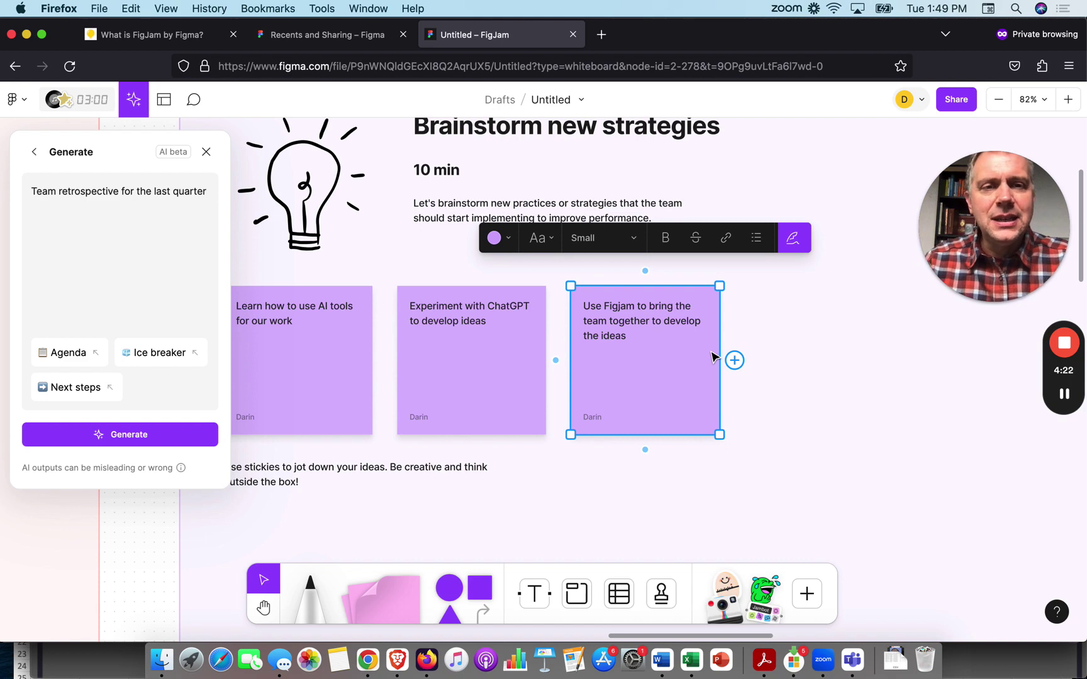
left_click(810, 365)
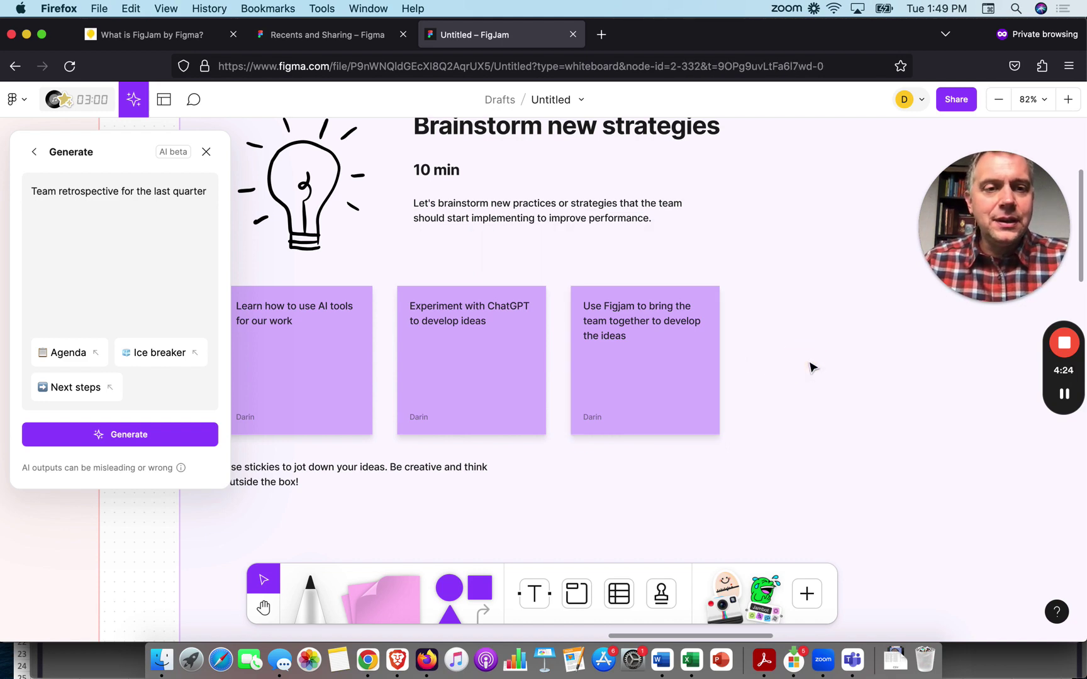
left_click_drag(739, 360, 865, 354)
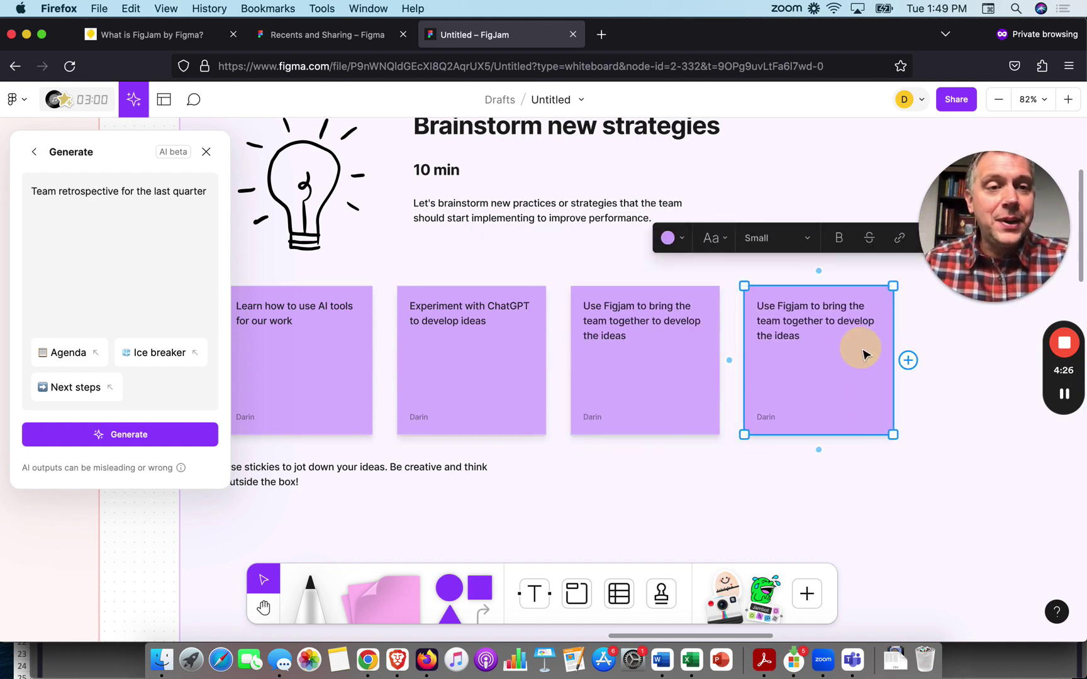
scroll(865, 354, "right", 5)
key("super+v")
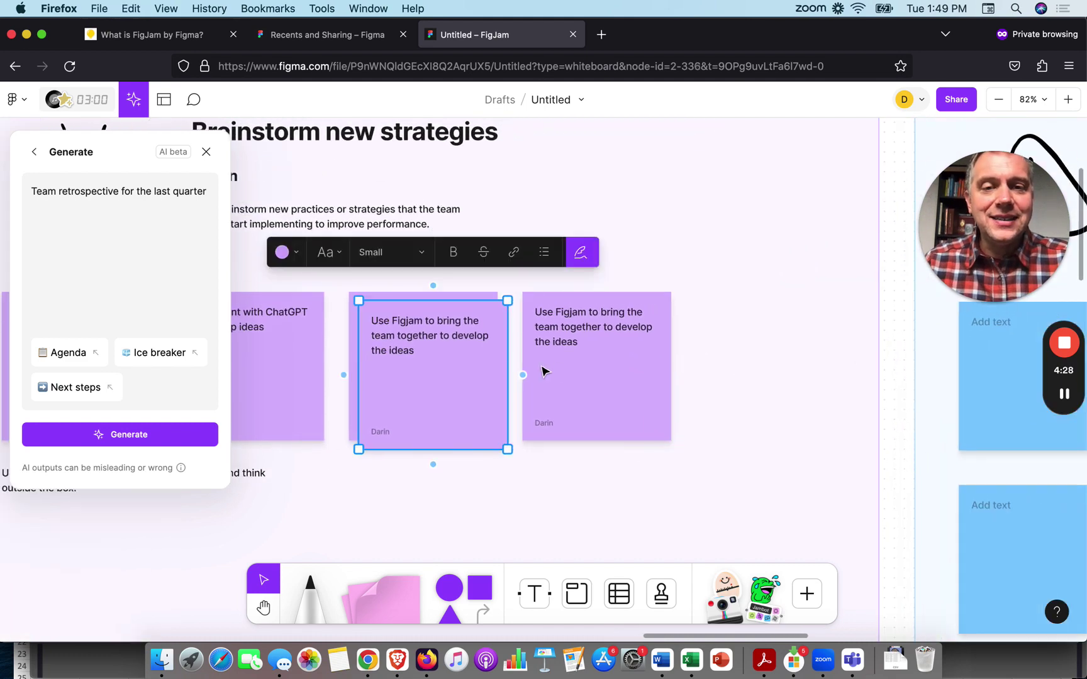
left_click_drag(455, 370, 791, 367)
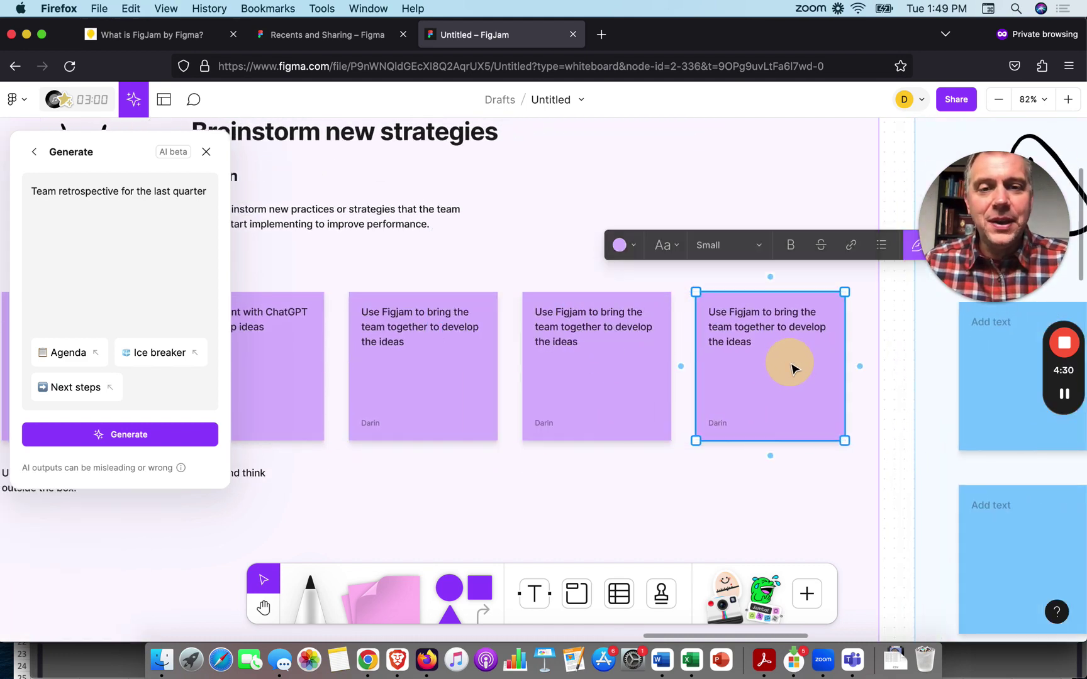
Replace the text of the fourth sticky note under Brainstorm new strategies with "Learn mindmapping on a whiteboard".
double_click(577, 332)
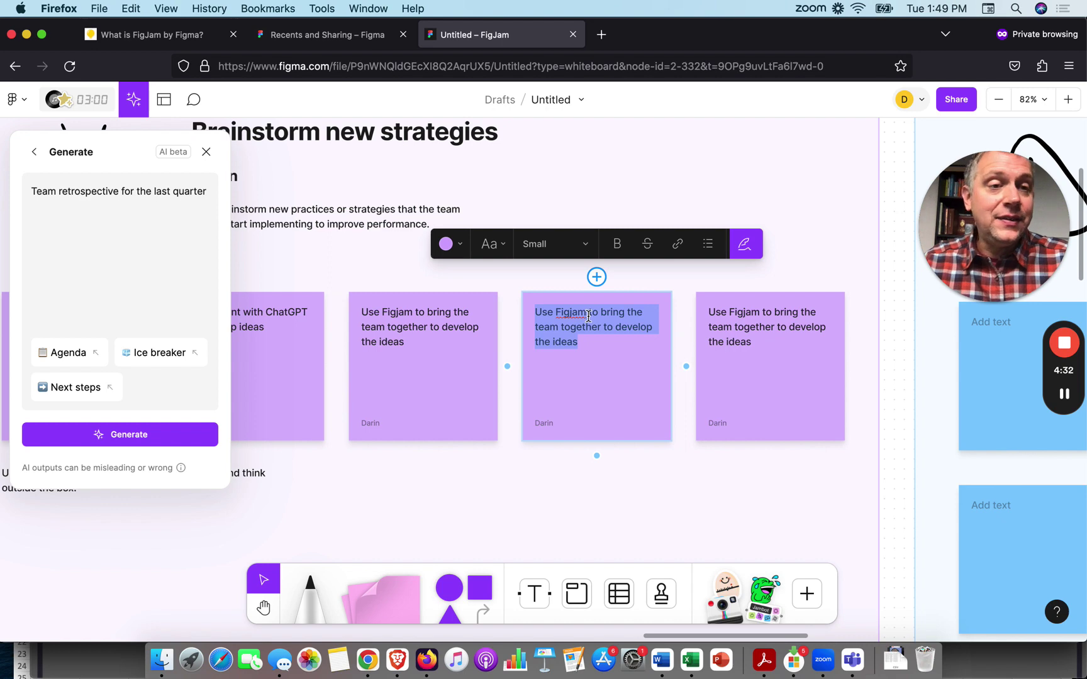
key("BackSpace")
type("L")
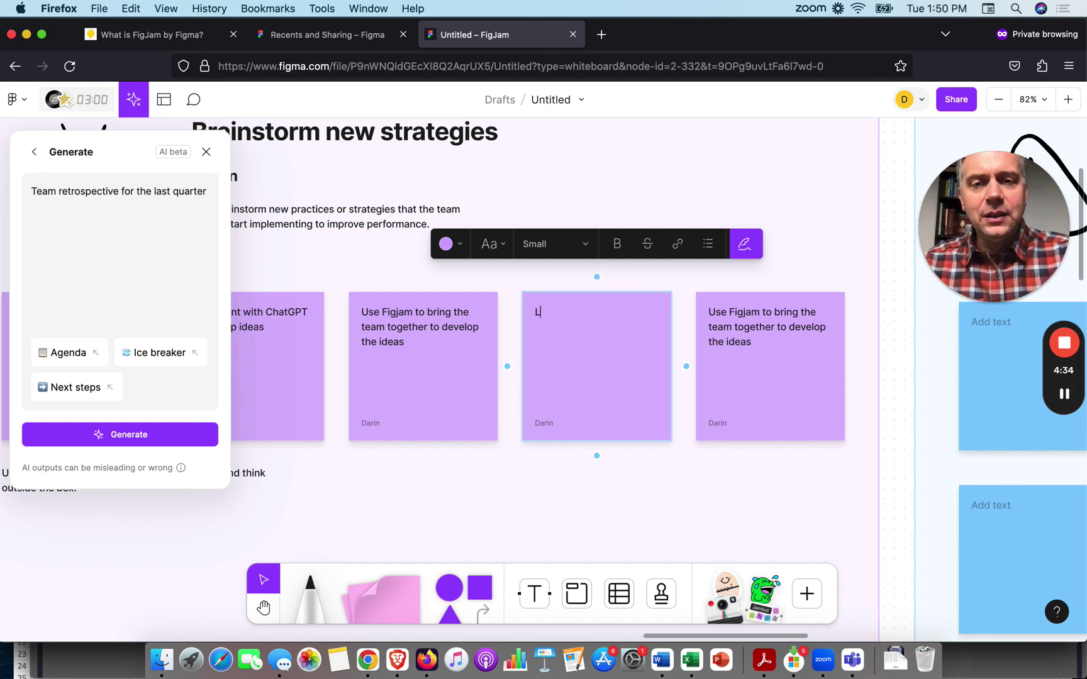
type("earn mindmappingo")
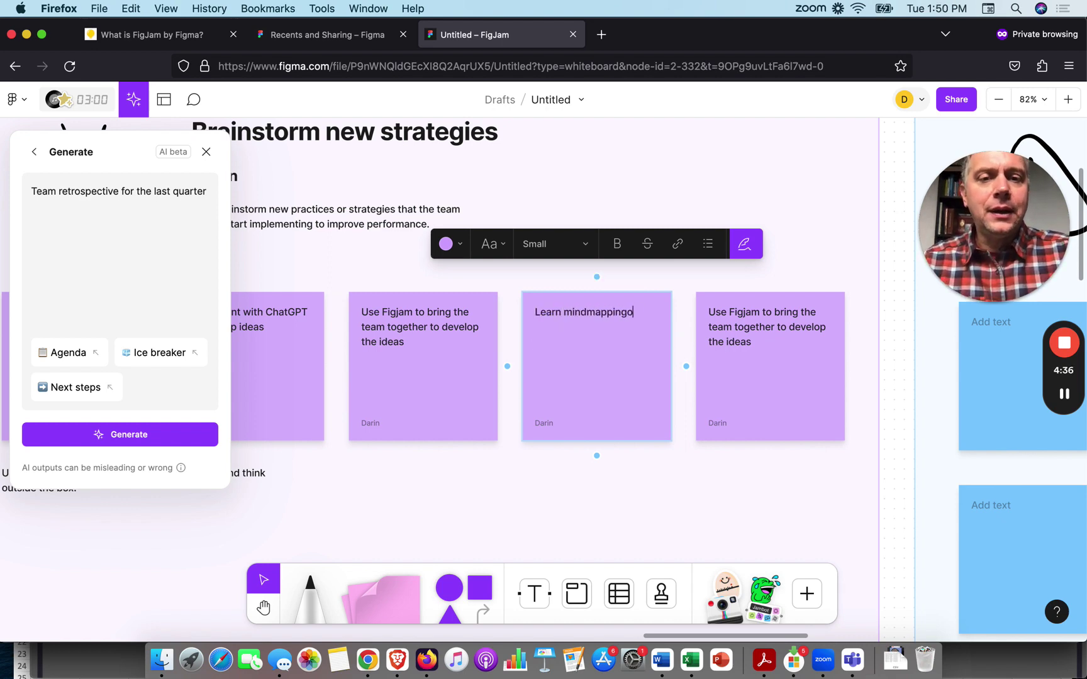
type(" o")
key("BackSpace")
key("BackSpace")
key("BackSpace")
type("on a w")
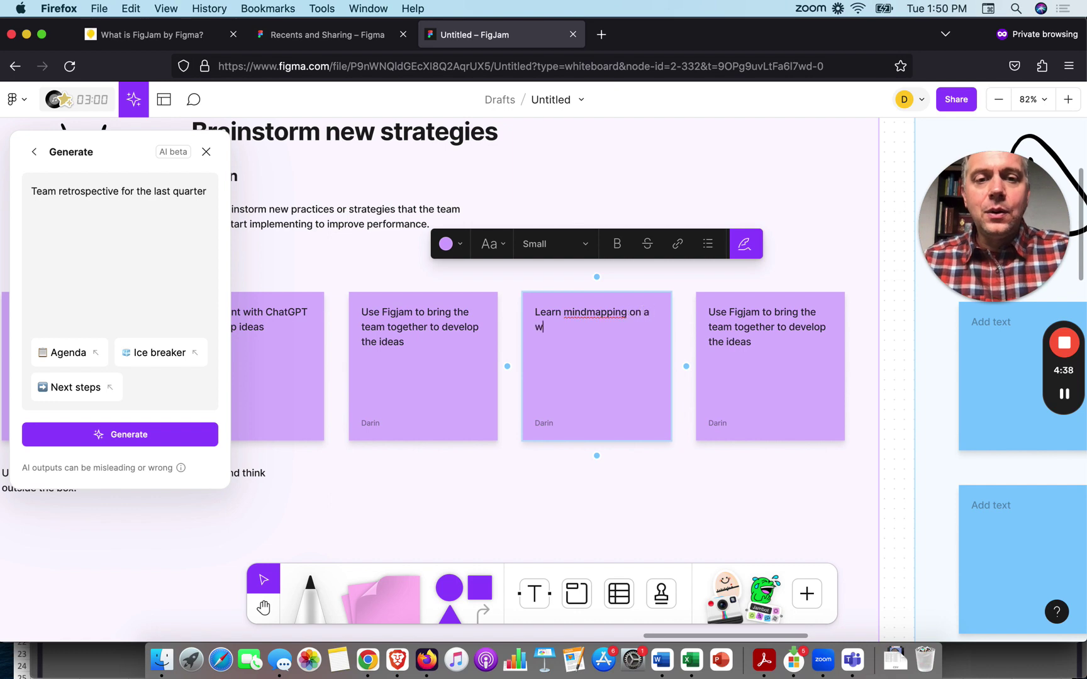
type("hiteboard")
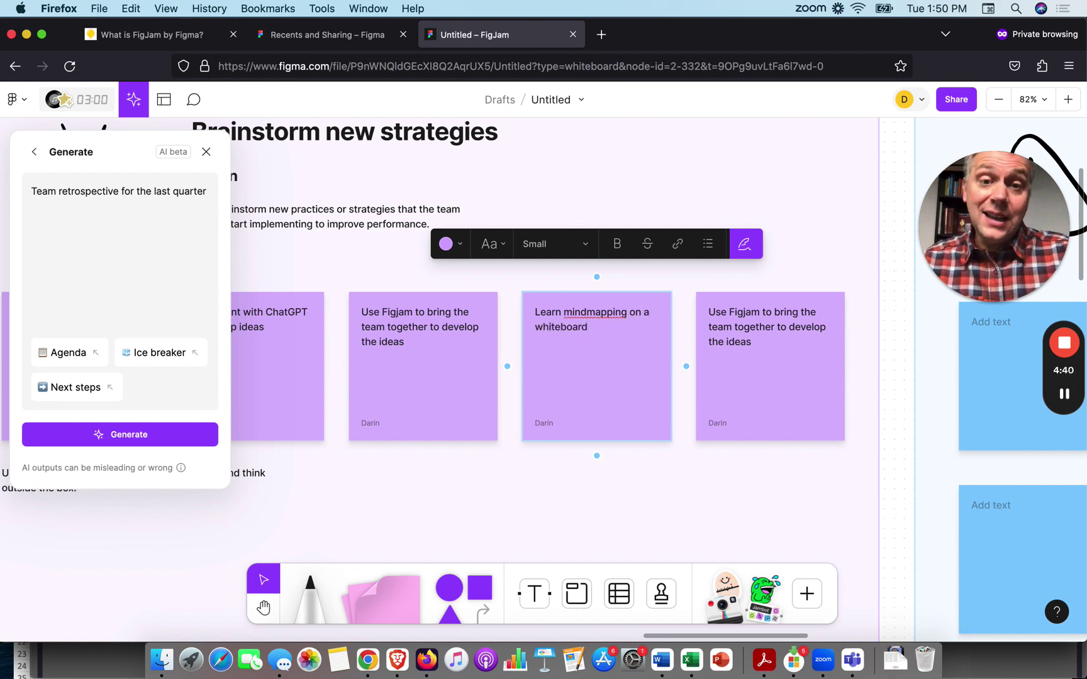
Replace the text of the fifth sticky note with "Design our team's story on the whiteboard" and finish editing.
left_click(787, 313)
double_click(784, 315)
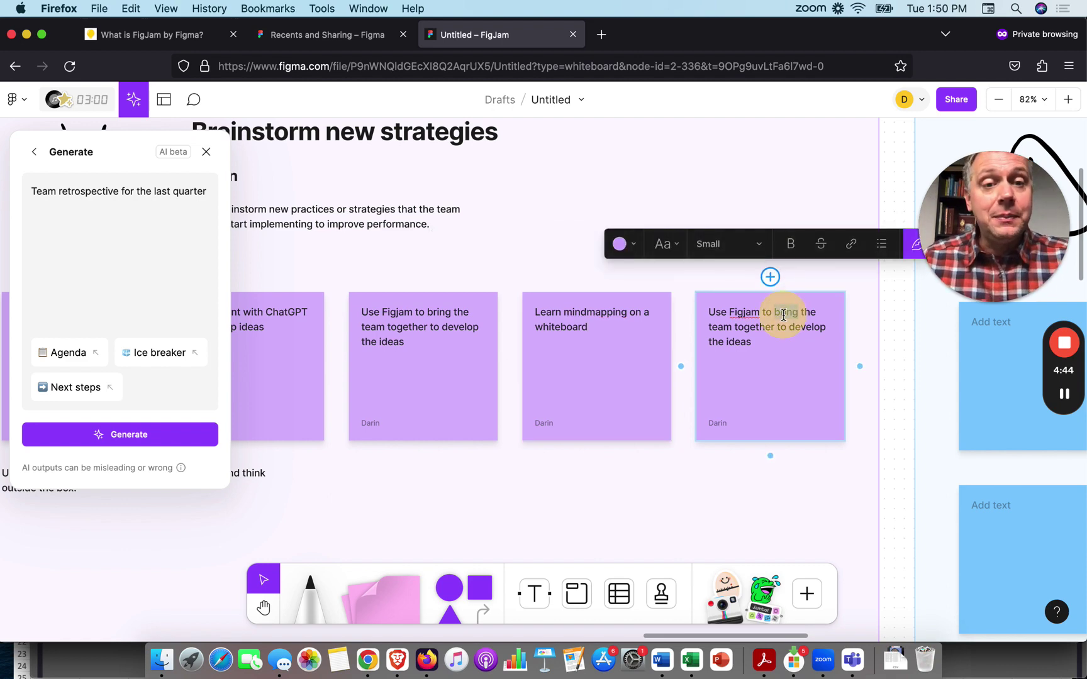
triple_click(783, 315)
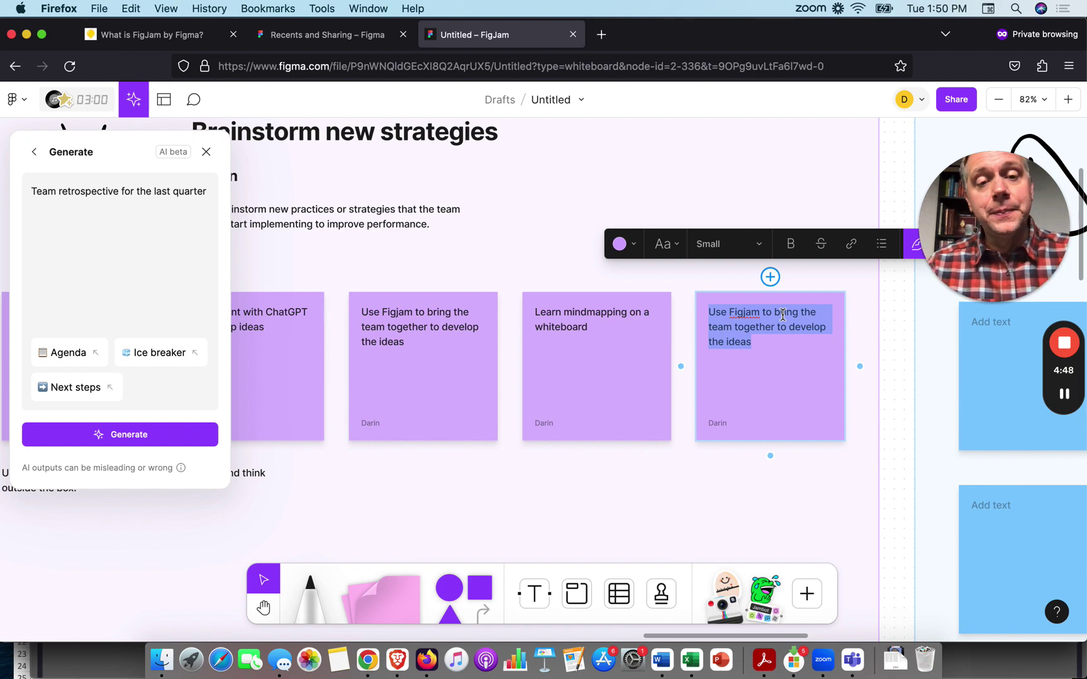
key("BackSpace")
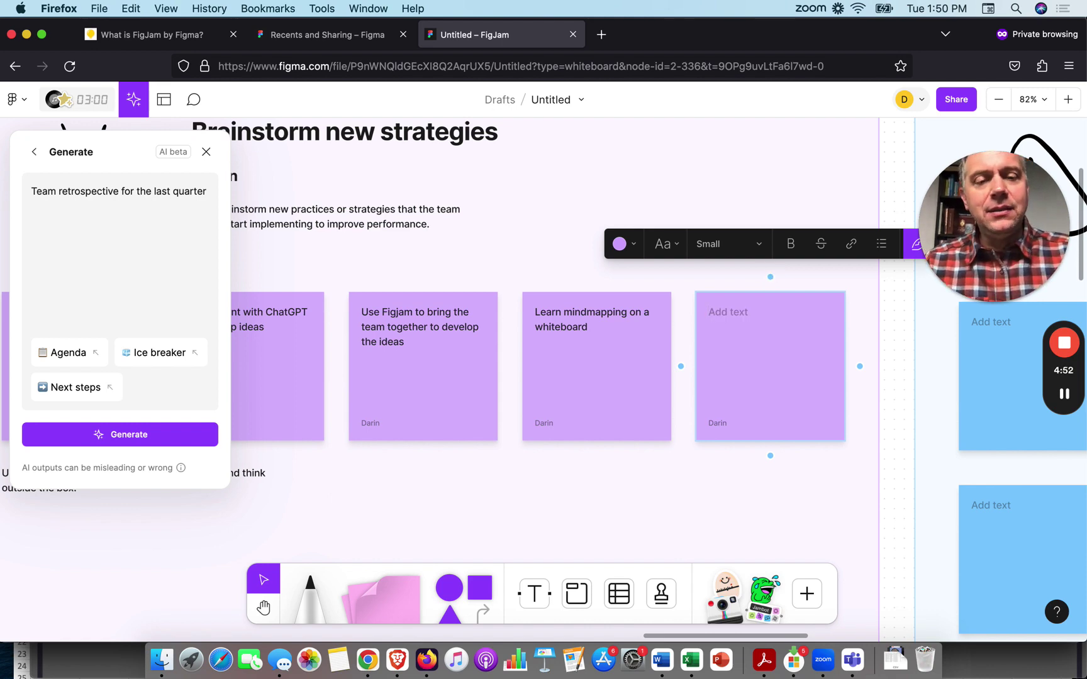
type("Des")
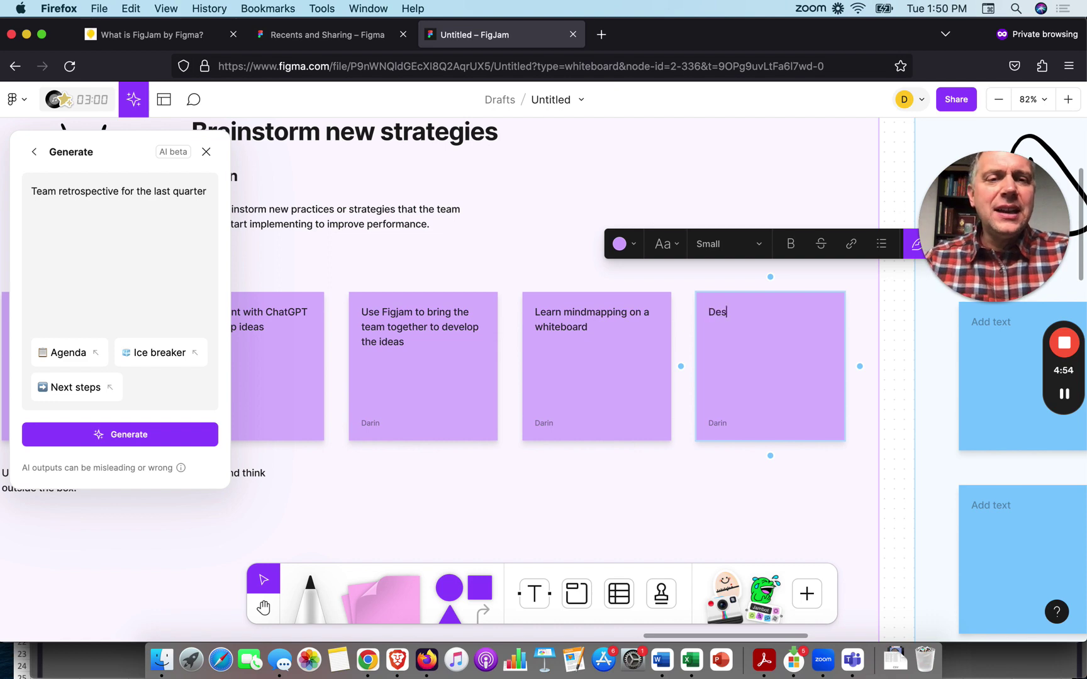
type("ign our team")
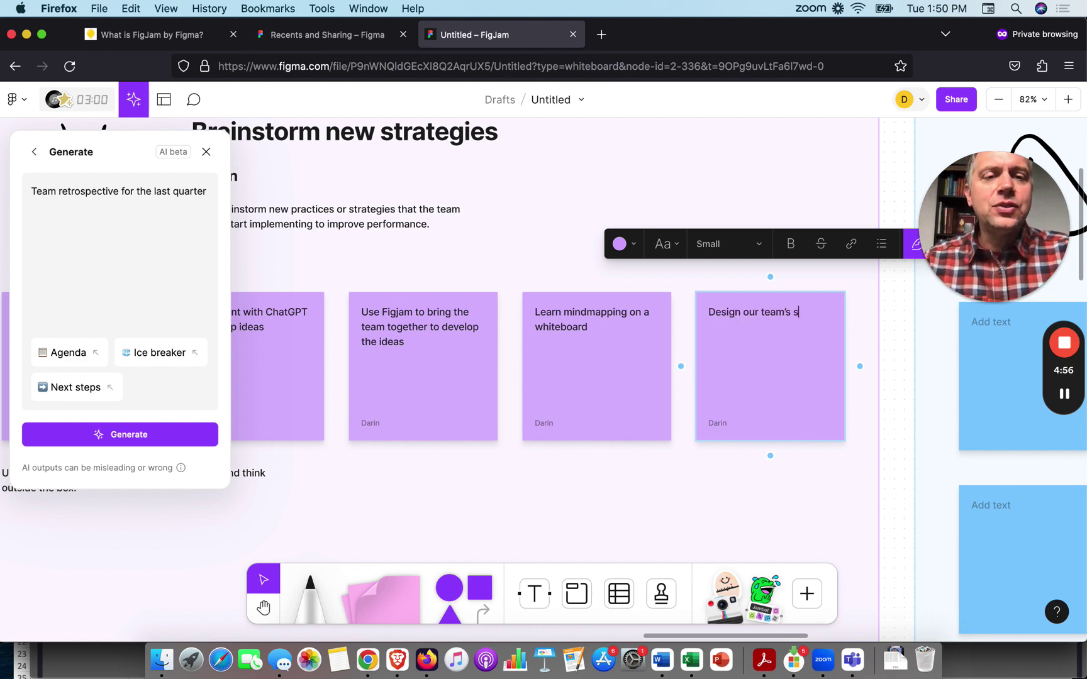
type("'s story on the whit")
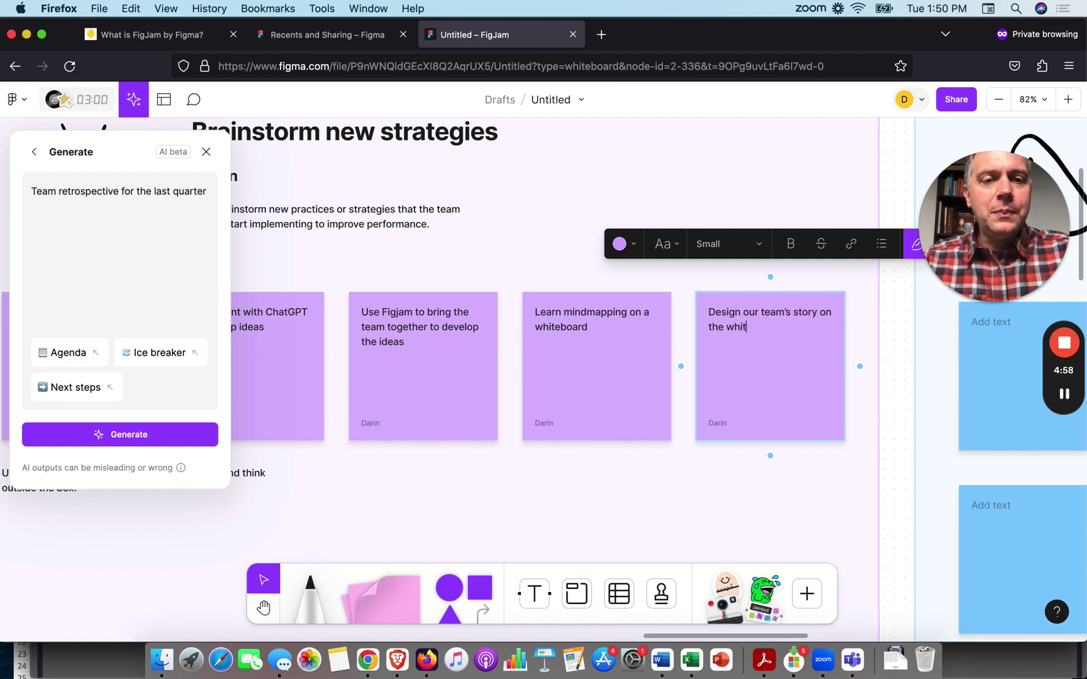
type("eo")
key("BackSpace")
type("board")
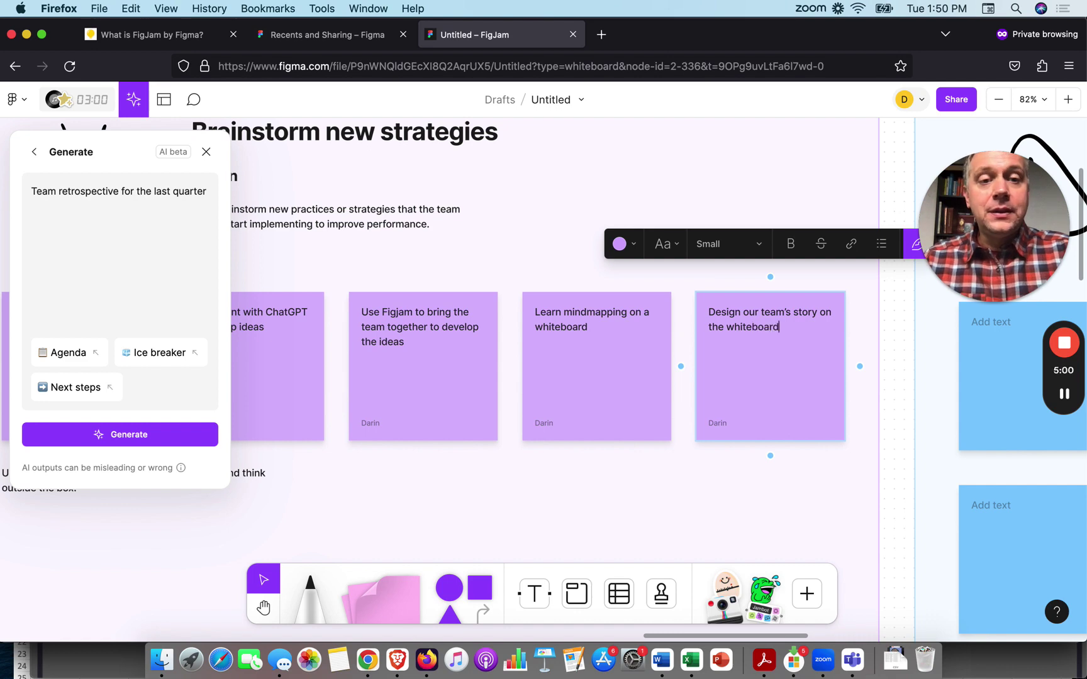
left_click(761, 487)
Summarize the five Brainstorm new strategies sticky notes with FigJam AI and place the summary below their row.
scroll(761, 487, "down", 5)
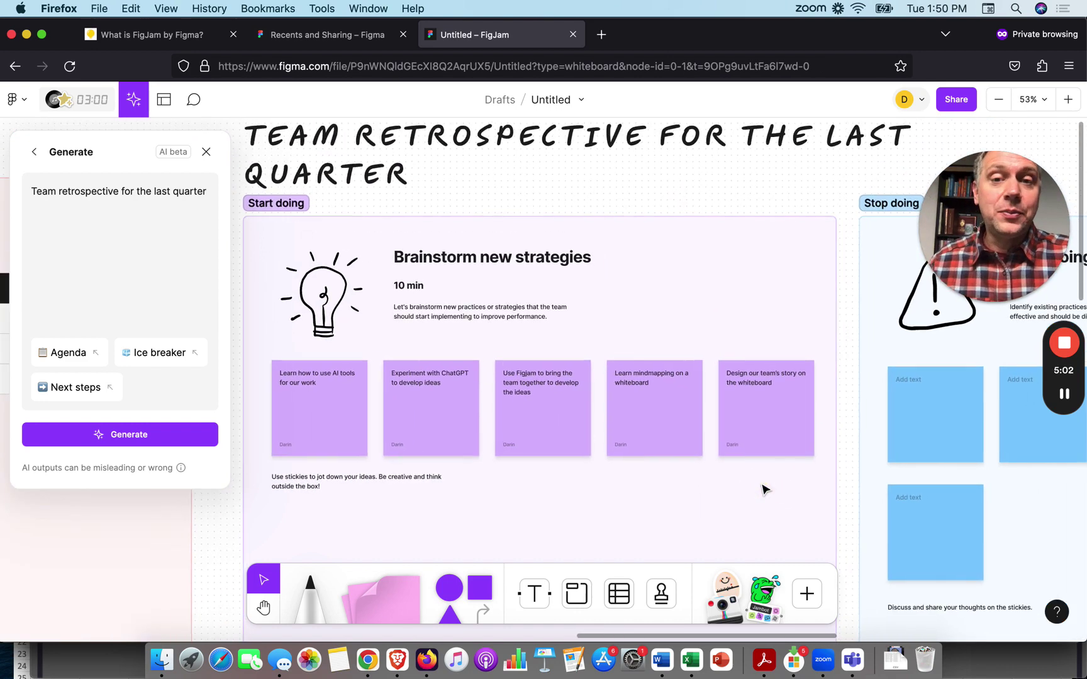
scroll(654, 371, "down", 1)
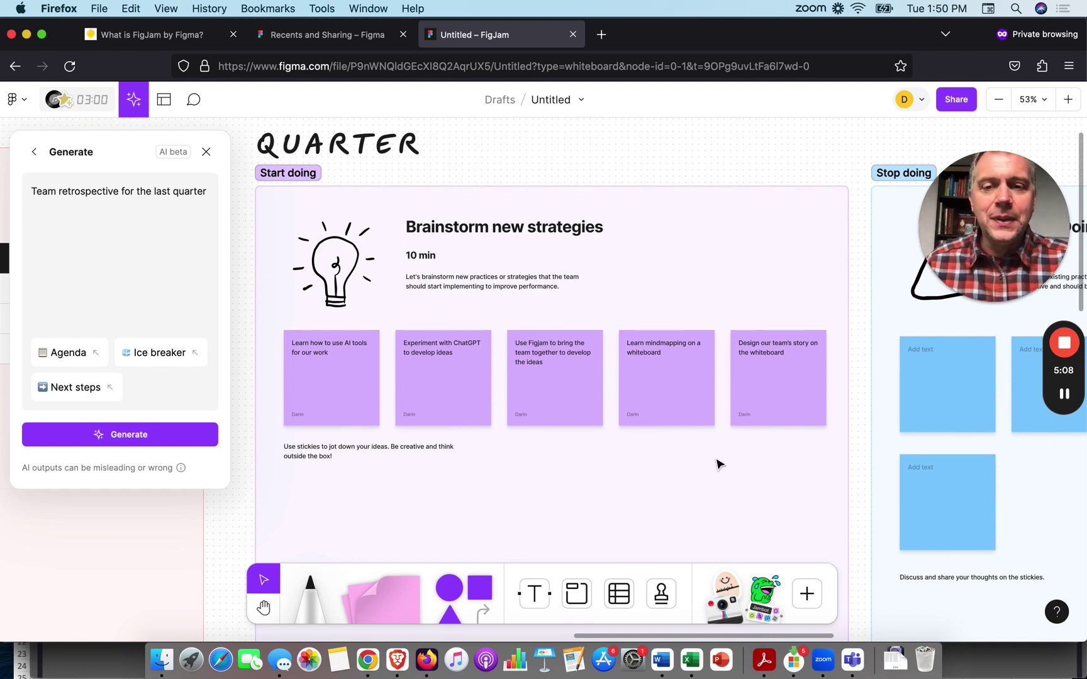
left_click_drag(795, 439, 331, 335)
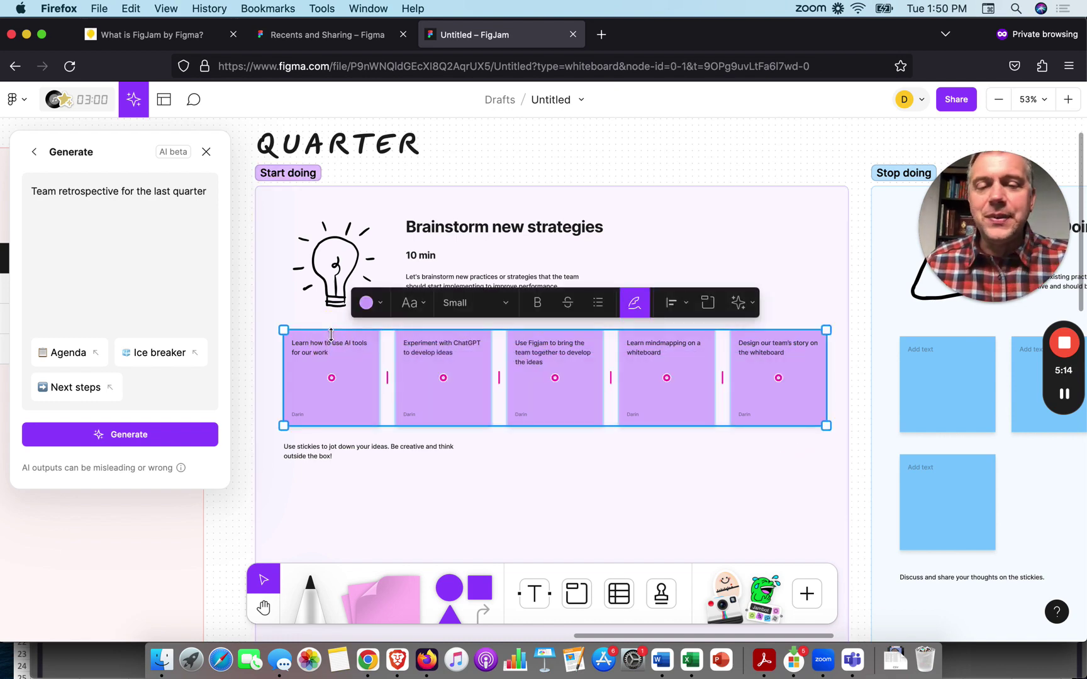
left_click(739, 306)
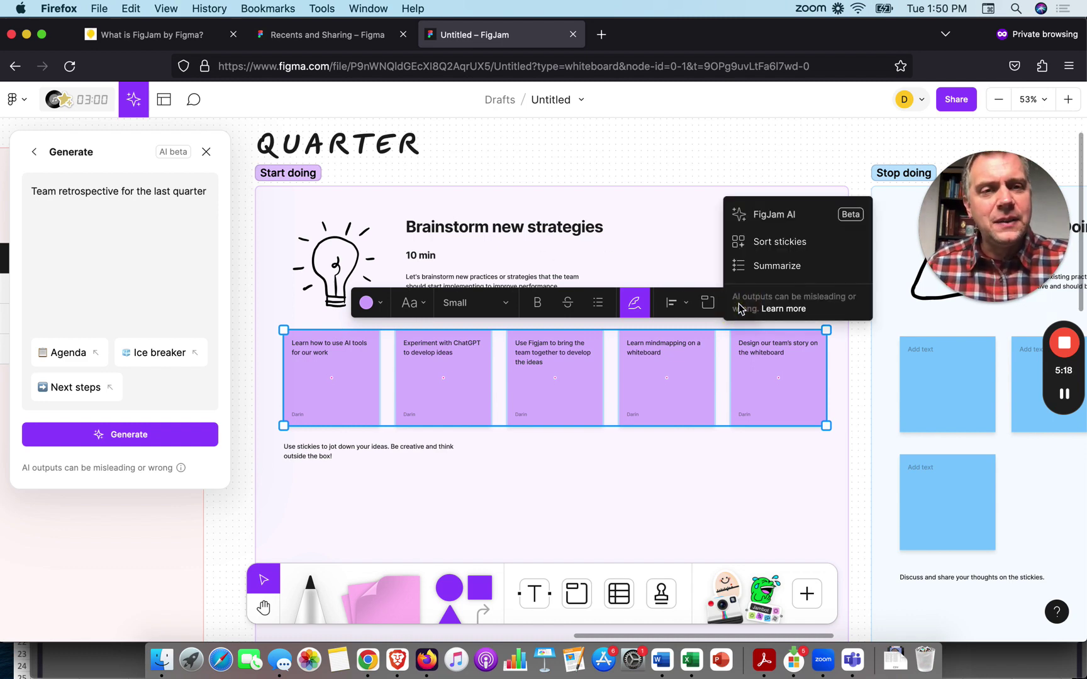
left_click(758, 267)
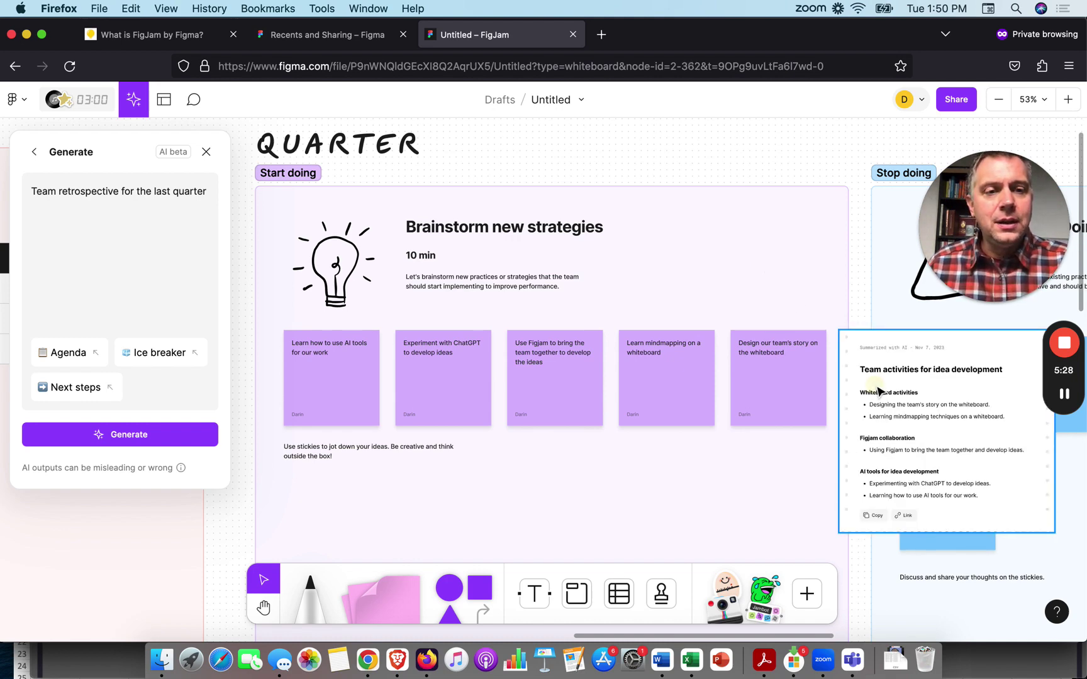
left_click_drag(878, 390, 601, 497)
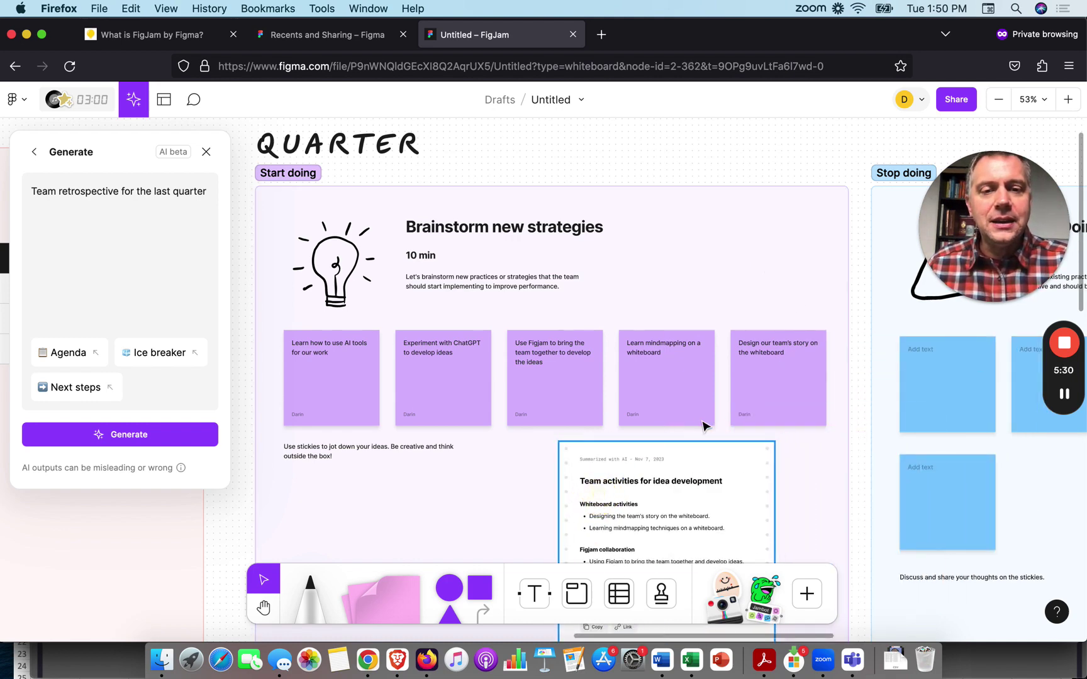
Examine the AI summary's headings and bullet points up close against the sticky notes it was made from.
scroll(730, 403, "down", 5)
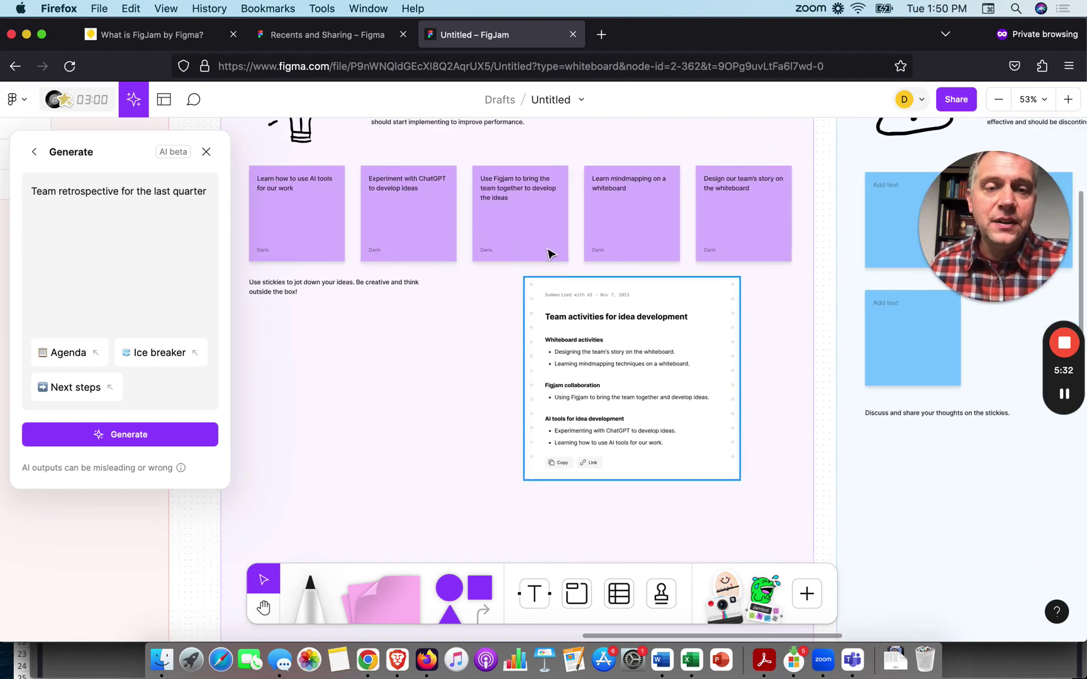
scroll(588, 333, "up", 5)
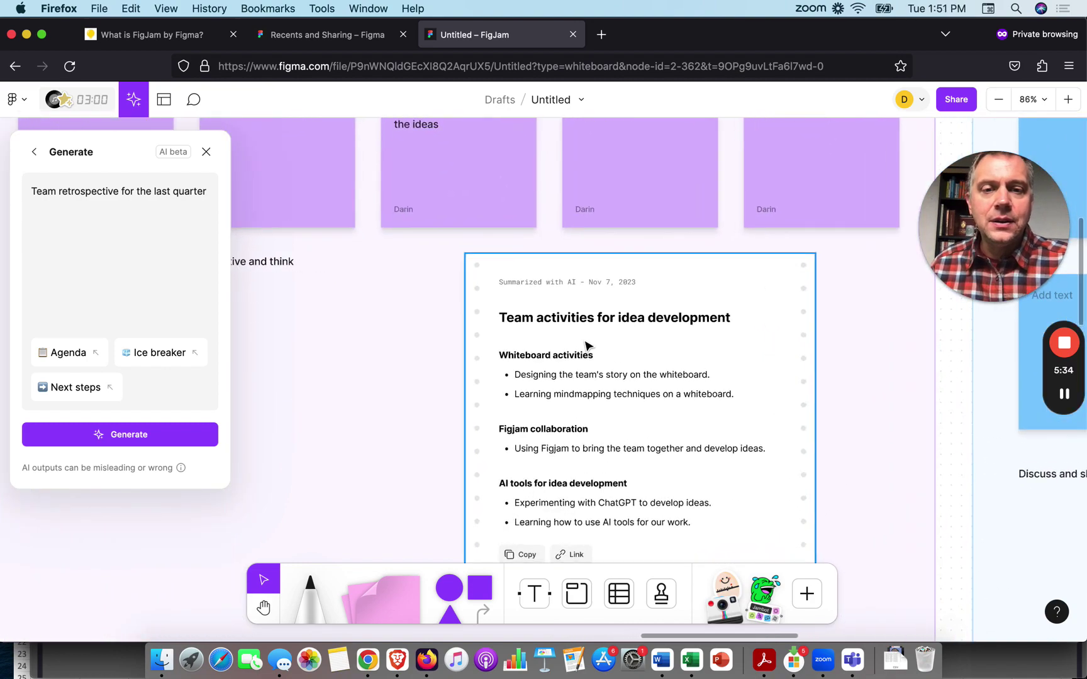
scroll(570, 356, "down", 2)
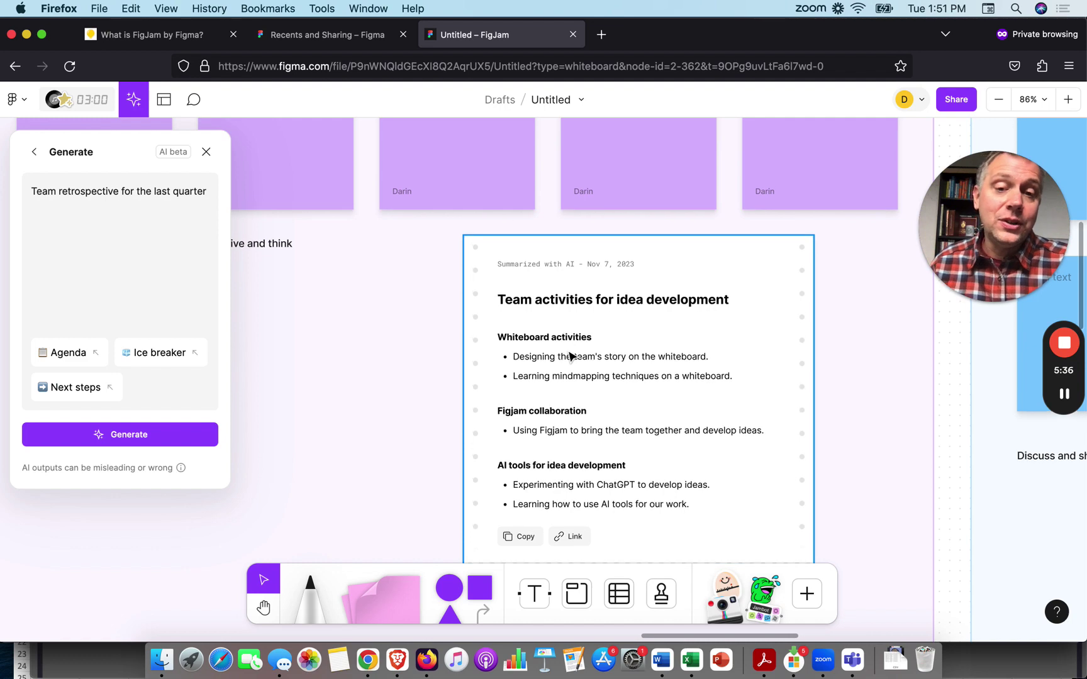
scroll(569, 356, "down", 1)
scroll(570, 356, "down", 1)
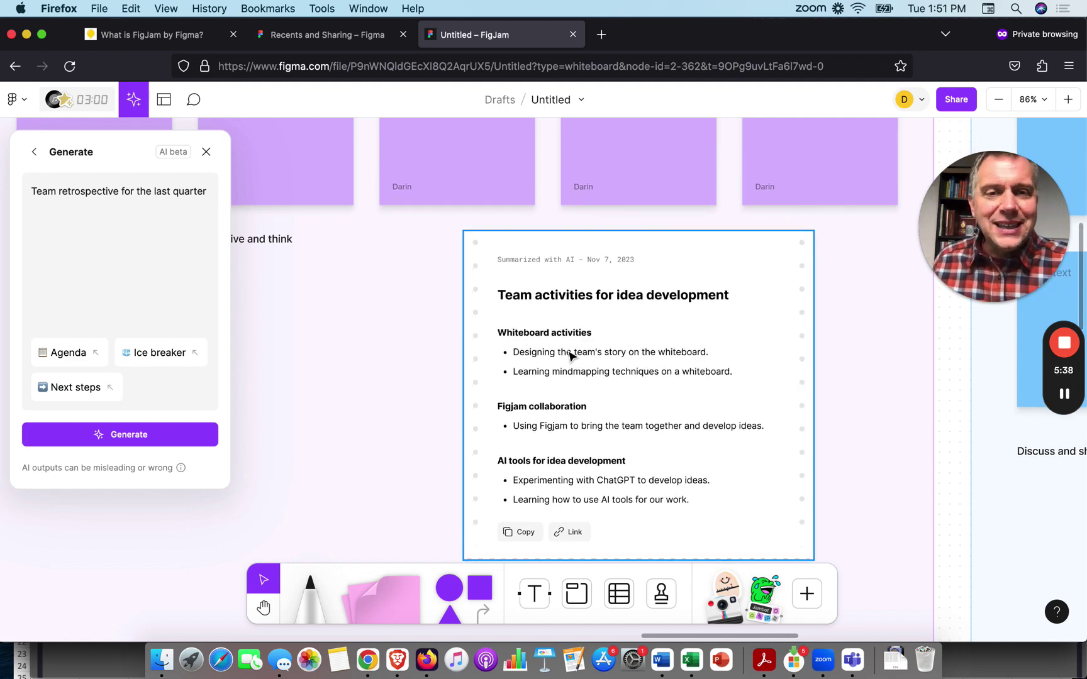
scroll(570, 356, "left", 1)
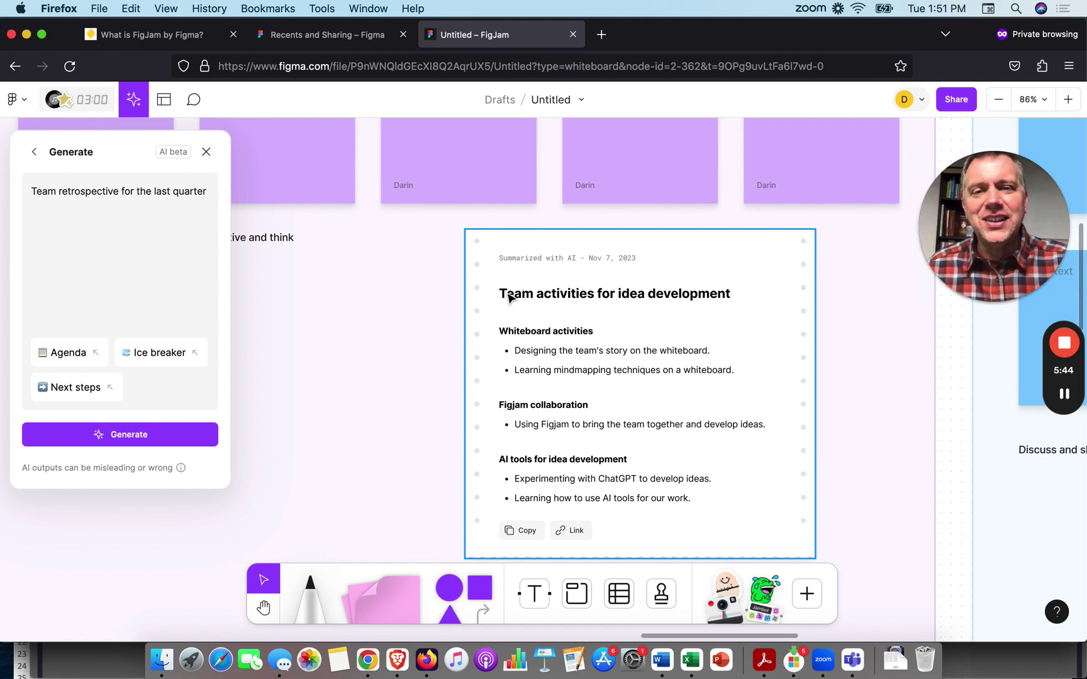
scroll(539, 295, "left", 3)
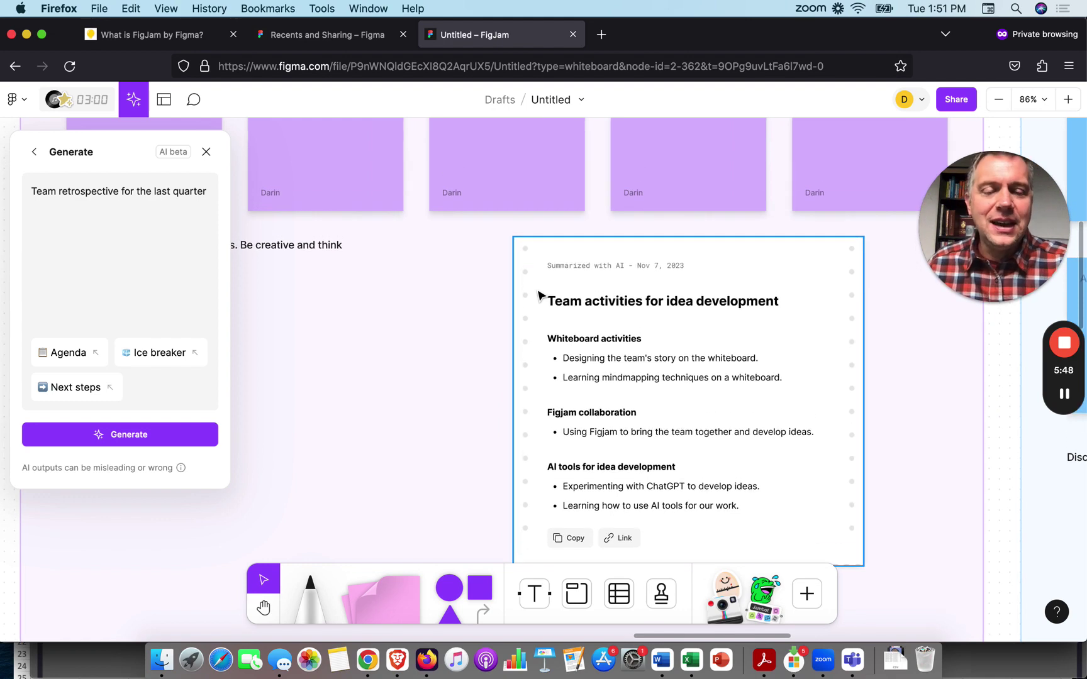
Sort the five Brainstorm new strategies sticky notes into themed groups with FigJam AI.
scroll(539, 294, "down", 5)
scroll(539, 294, "down", 2)
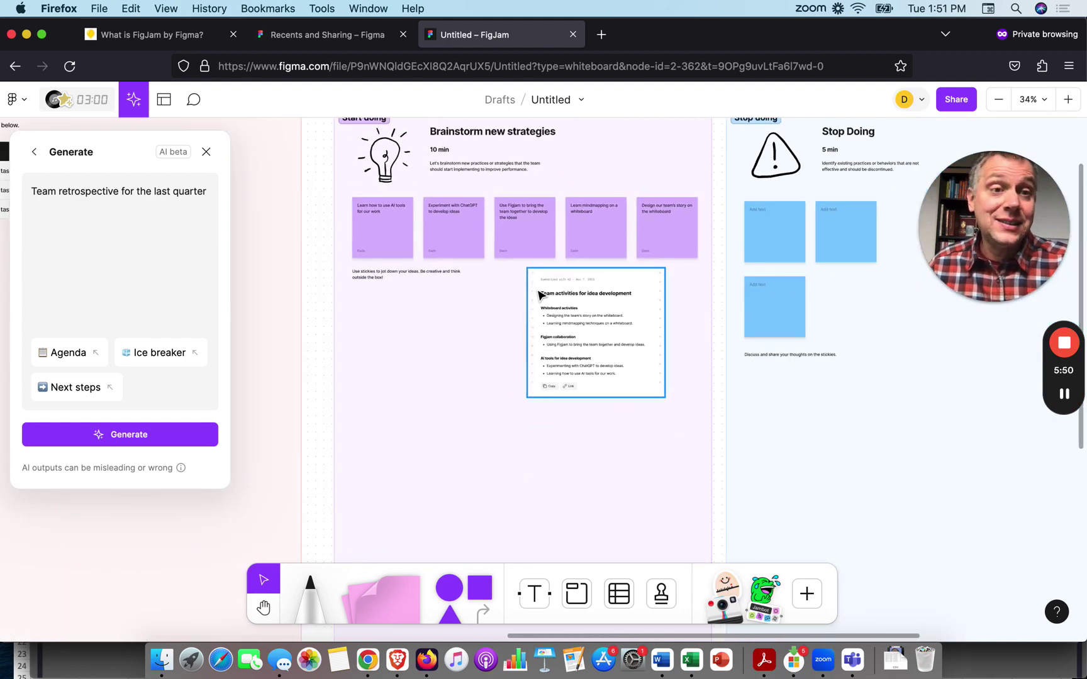
scroll(539, 294, "up", 3)
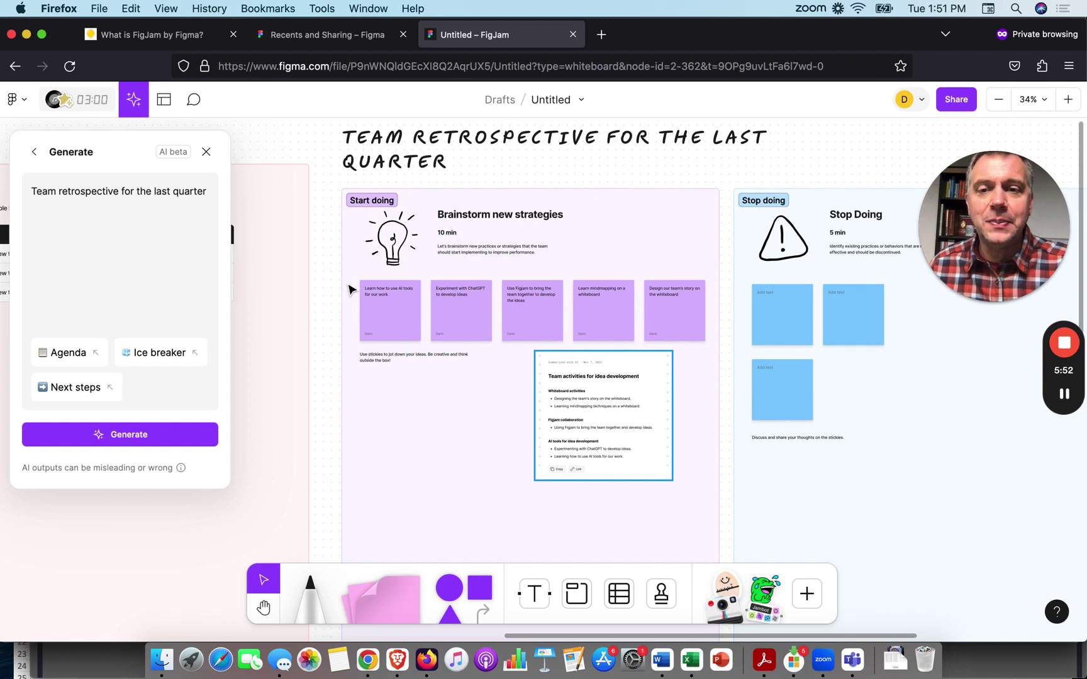
left_click_drag(348, 283, 674, 315)
left_click(714, 253)
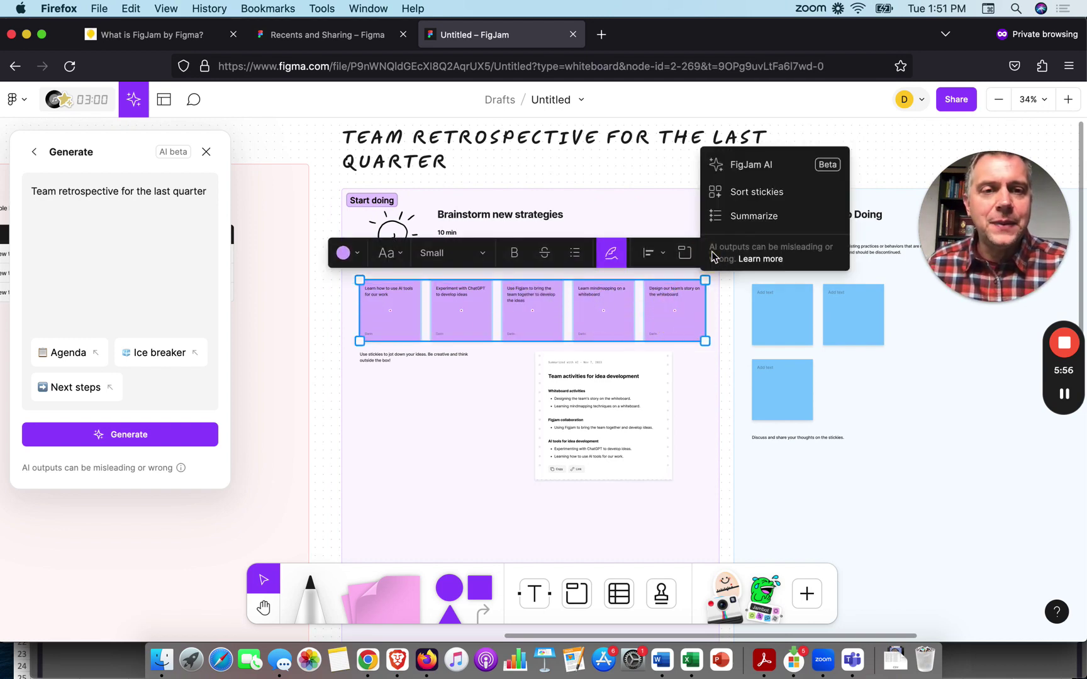
left_click(745, 199)
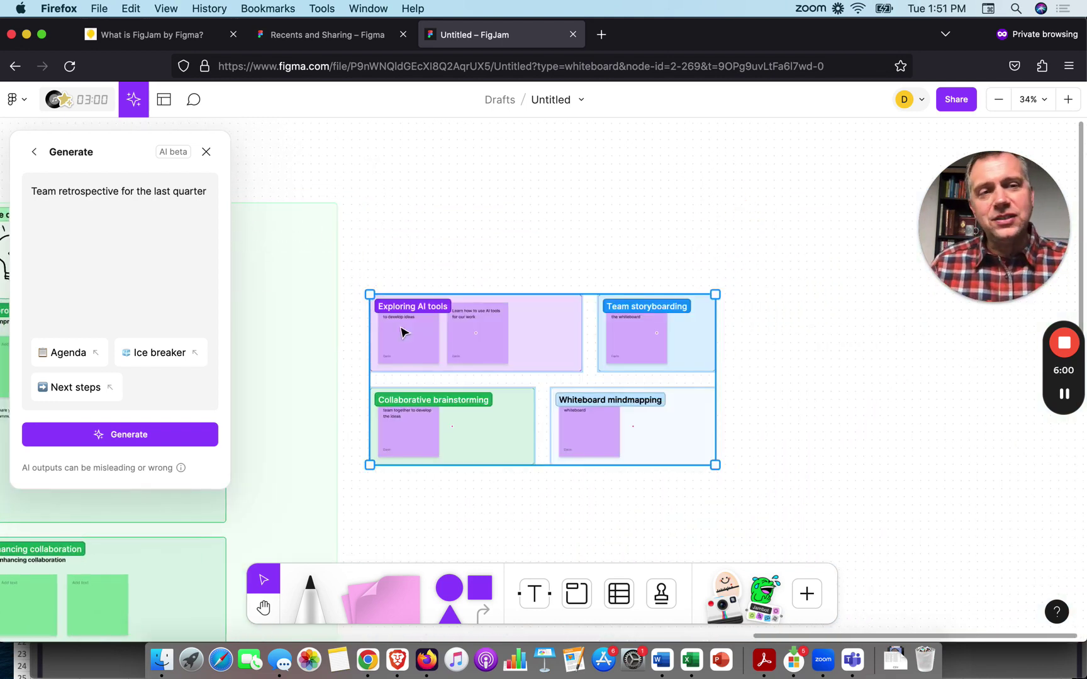
Examine the sorted sticky note groups up close and then in relation to the whole retrospective board.
scroll(403, 332, "down", 2)
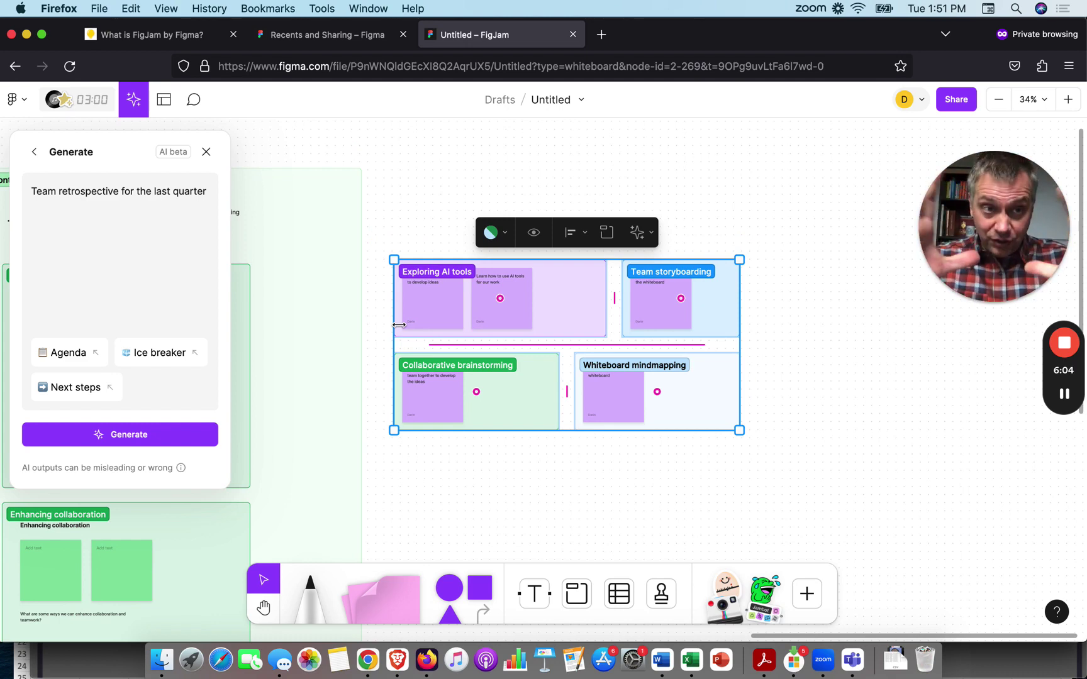
scroll(400, 327, "up", 5)
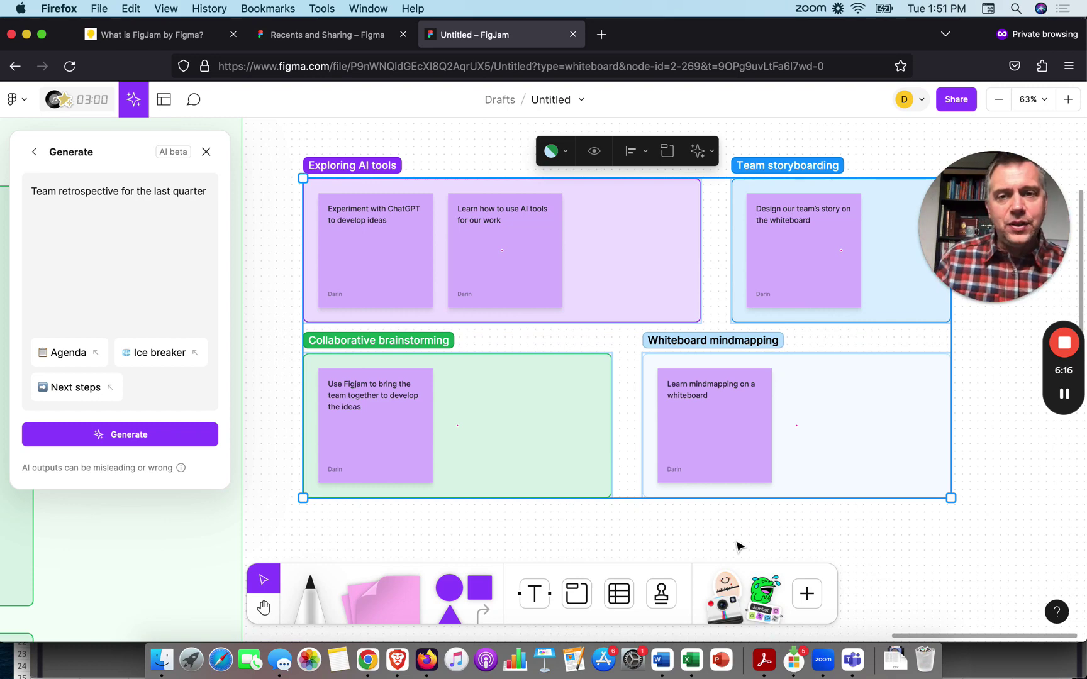
scroll(738, 546, "down", 5)
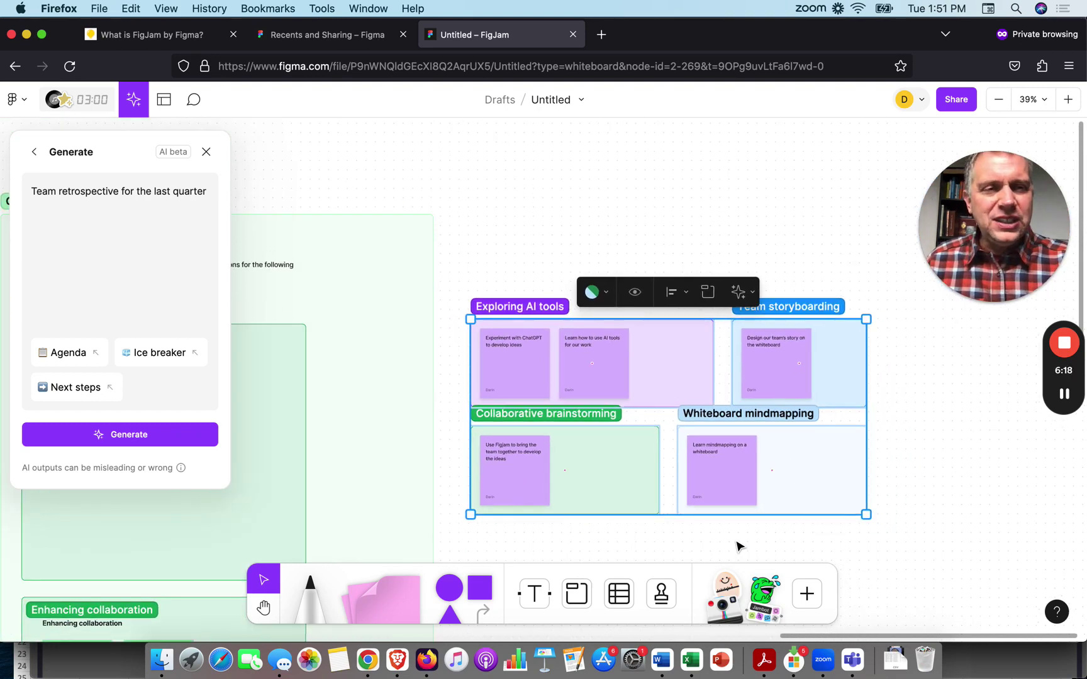
scroll(737, 546, "down", 3)
scroll(737, 546, "left", 3)
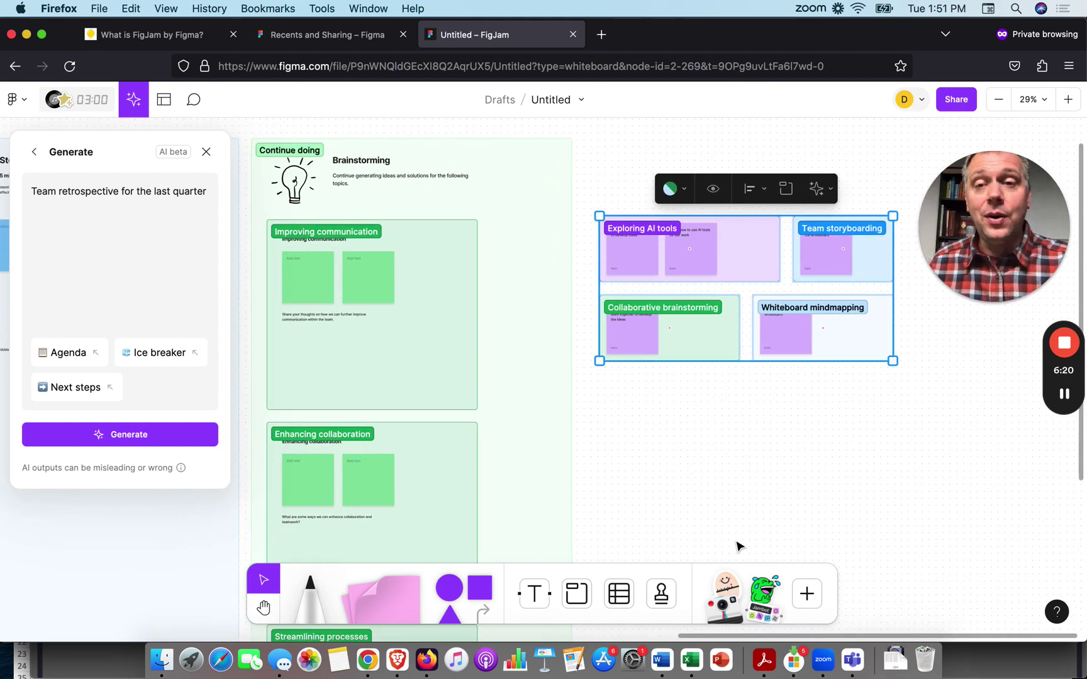
scroll(755, 461, "down", 4)
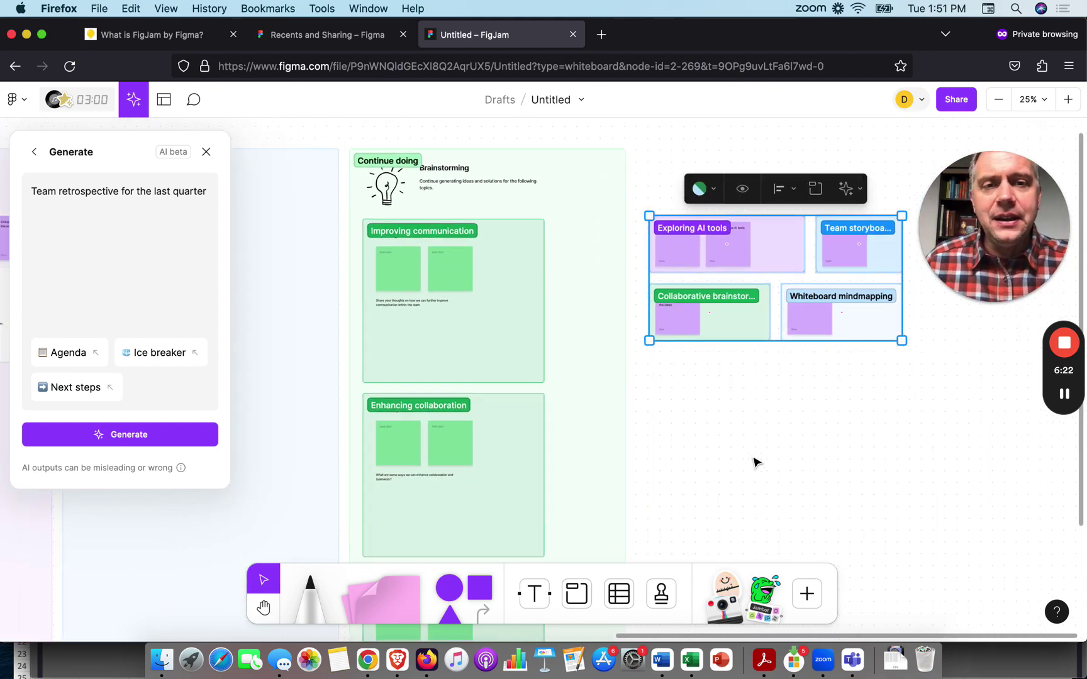
scroll(755, 461, "left", 2)
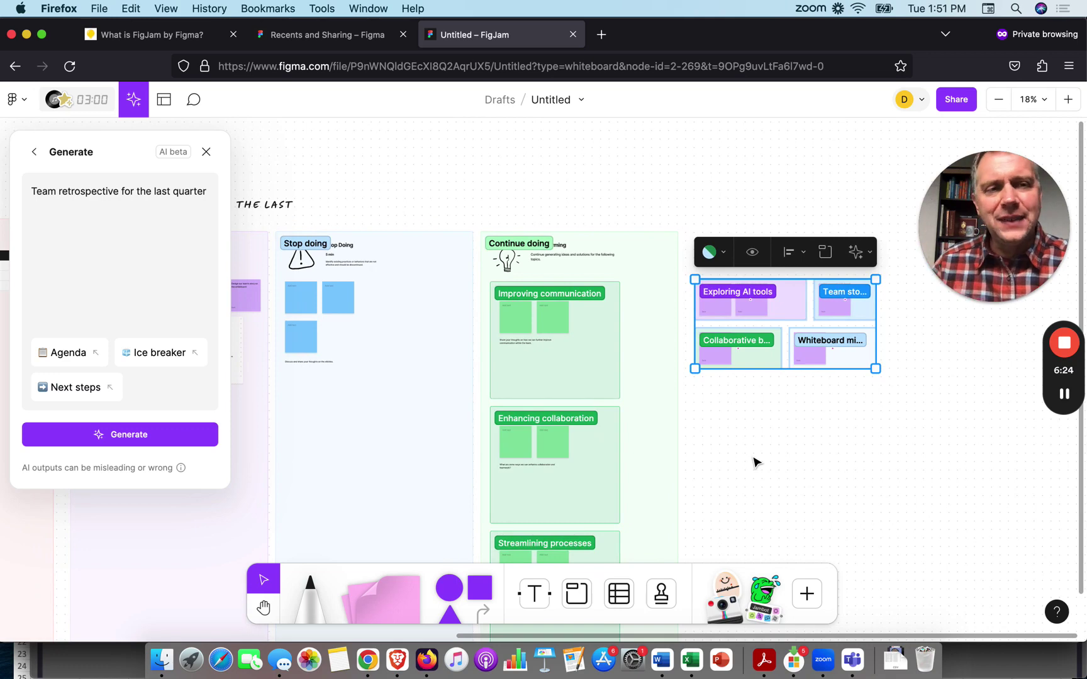
scroll(755, 461, "left", 5)
scroll(755, 461, "down", 2)
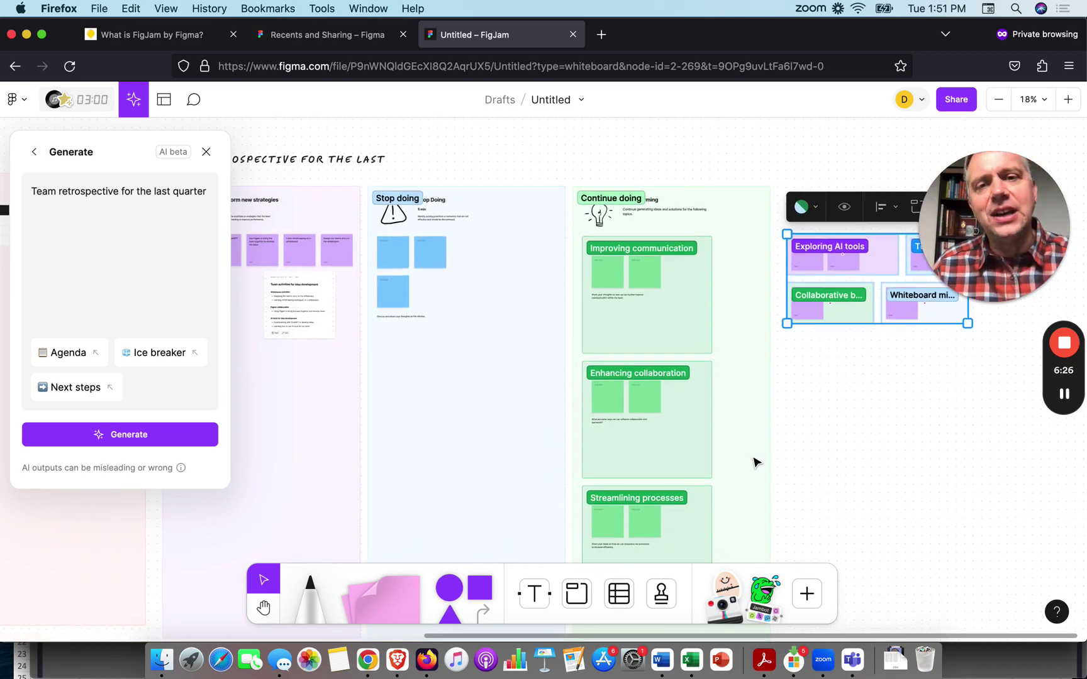
Review the whole canvas, comparing the brainstorming session board with the team retrospective board and its sorted sticky note groups.
scroll(755, 461, "left", 5)
scroll(755, 461, "down", 2)
scroll(754, 461, "down", 3)
scroll(755, 461, "down", 2)
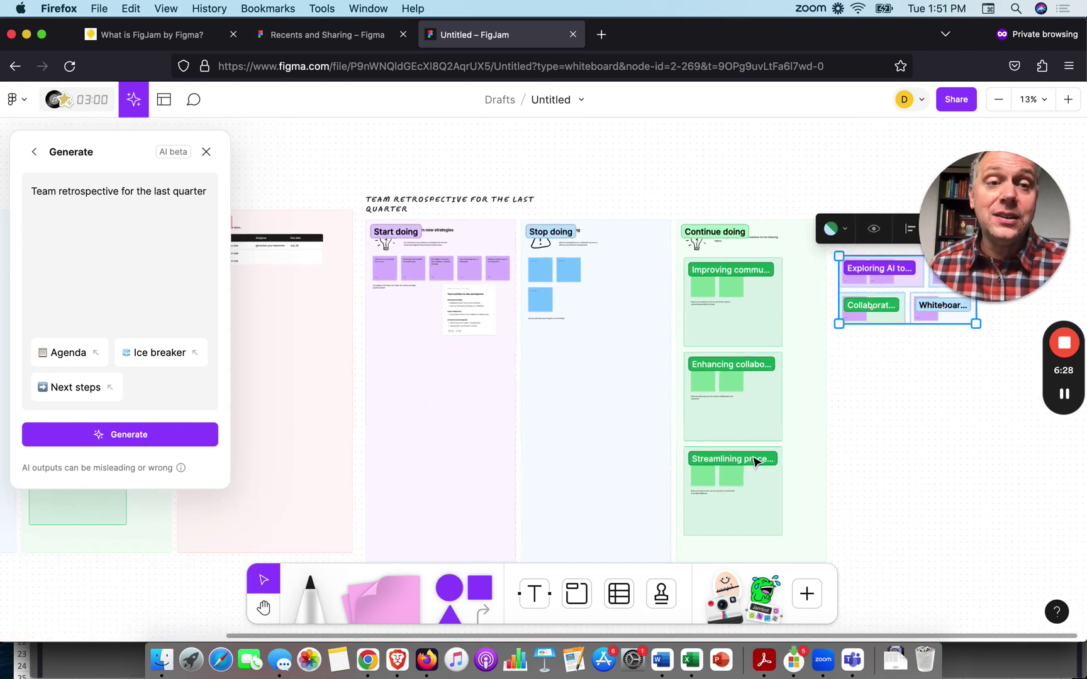
scroll(754, 461, "down", 1)
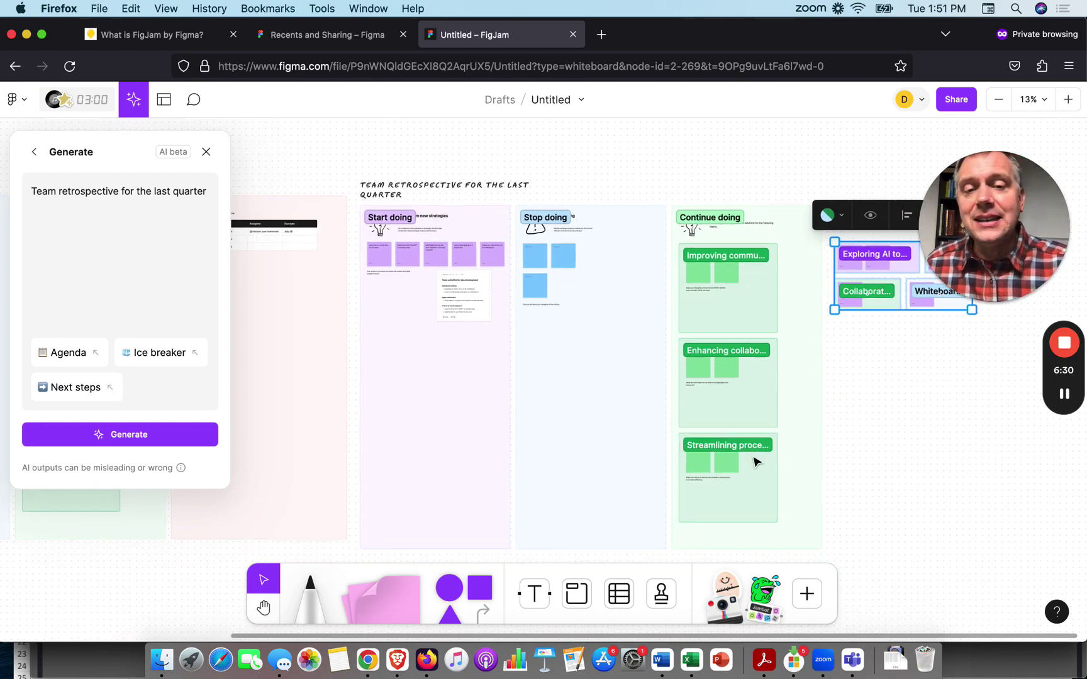
scroll(754, 461, "left", 2)
scroll(755, 461, "up", 1)
scroll(755, 461, "down", 3)
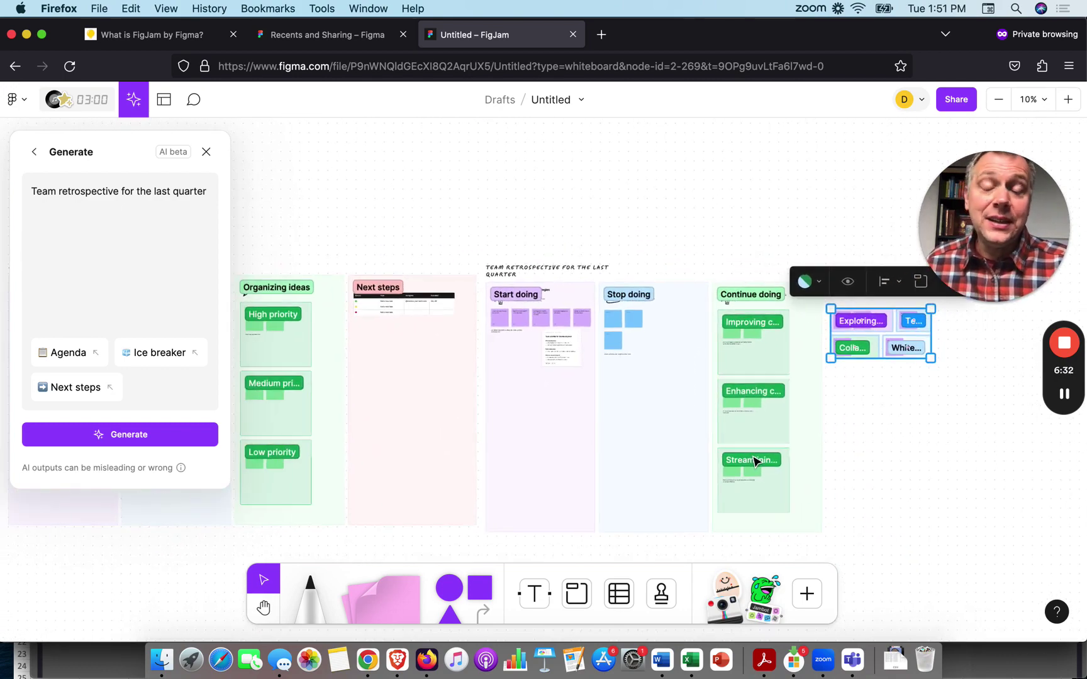
scroll(755, 461, "left", 2)
scroll(755, 461, "left", 3)
scroll(754, 461, "down", 1)
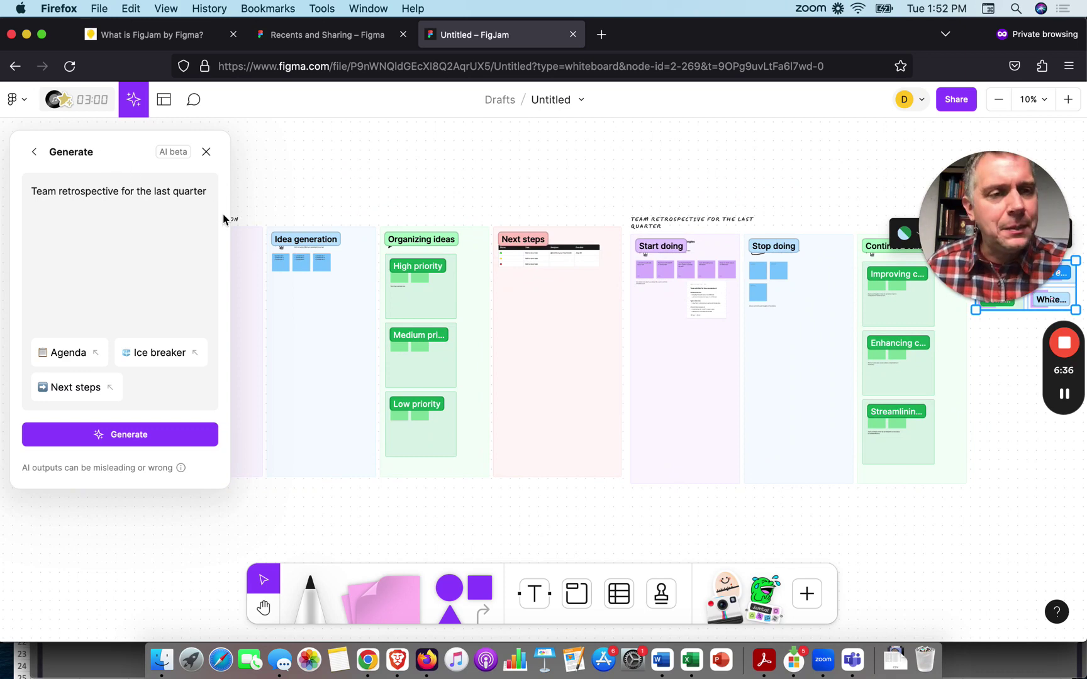
scroll(370, 269, "left", 1)
scroll(370, 269, "left", 5)
scroll(370, 269, "right", 3)
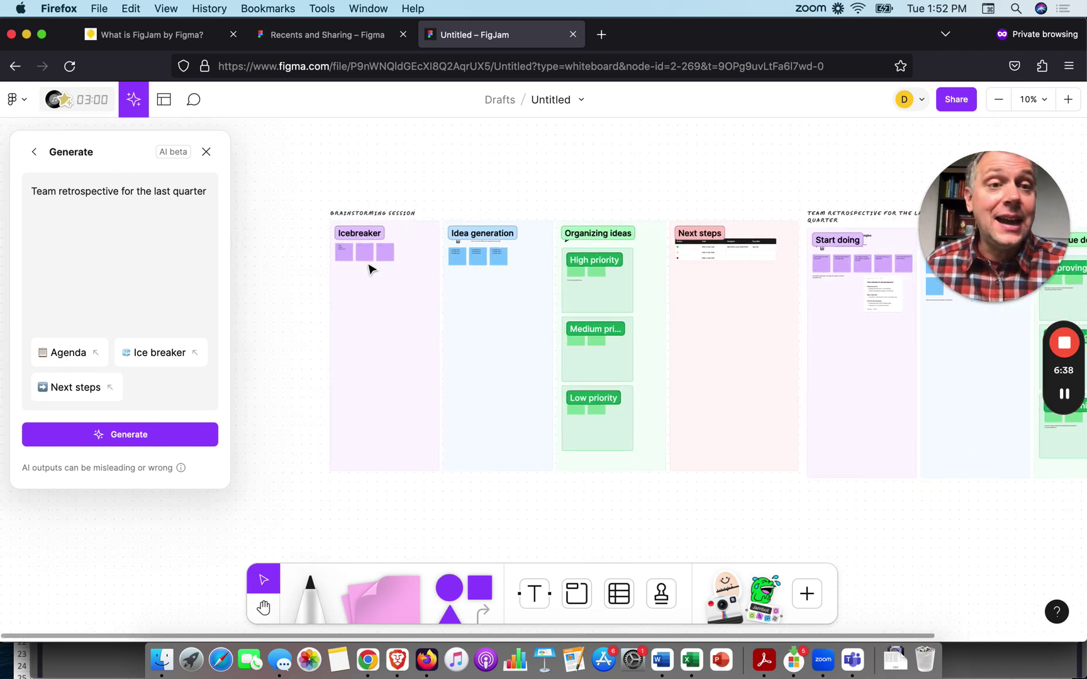
scroll(370, 269, "left", 2)
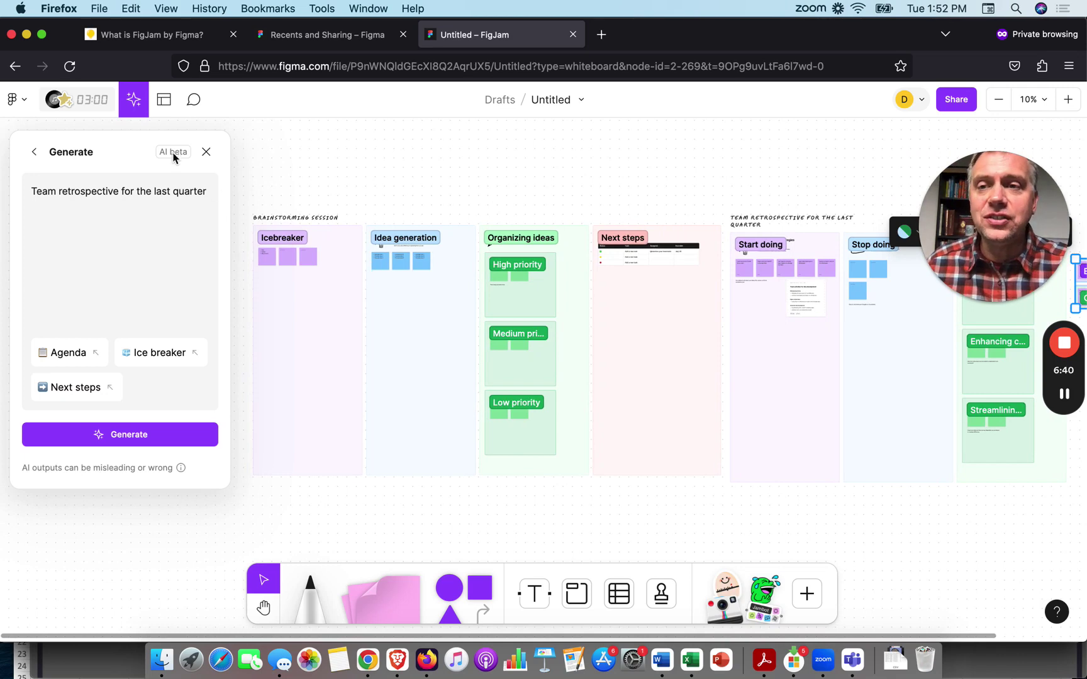